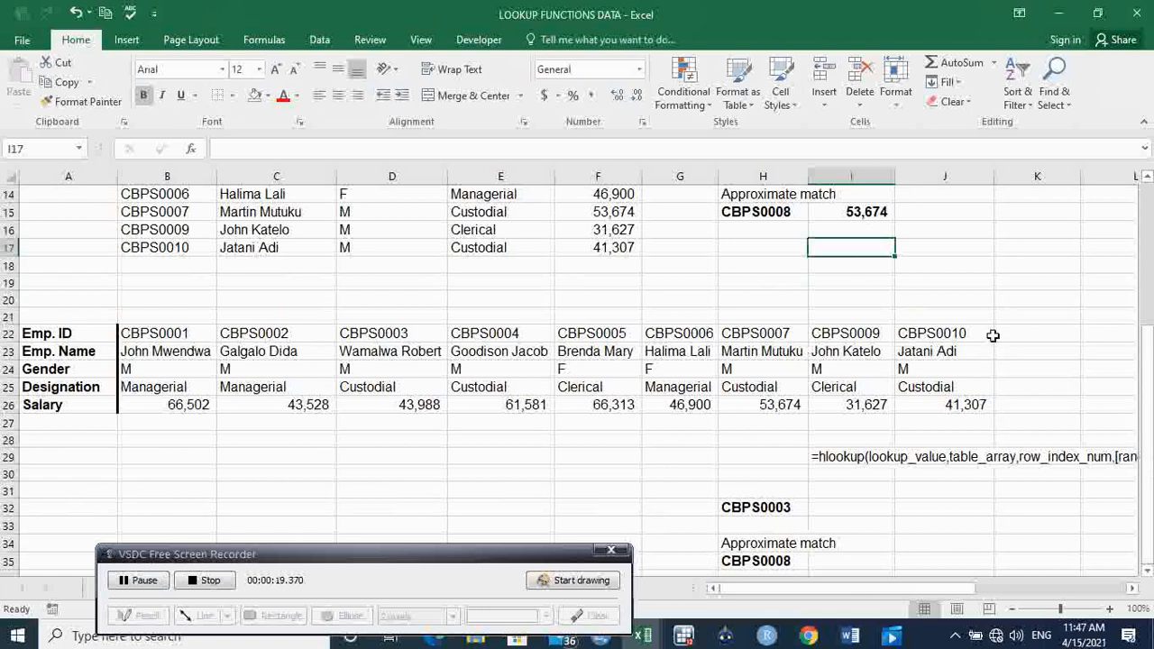
# Examine the vertical employee table's column headings in row 8, from Emp. ID to Salary.
pyautogui.click(986, 303)
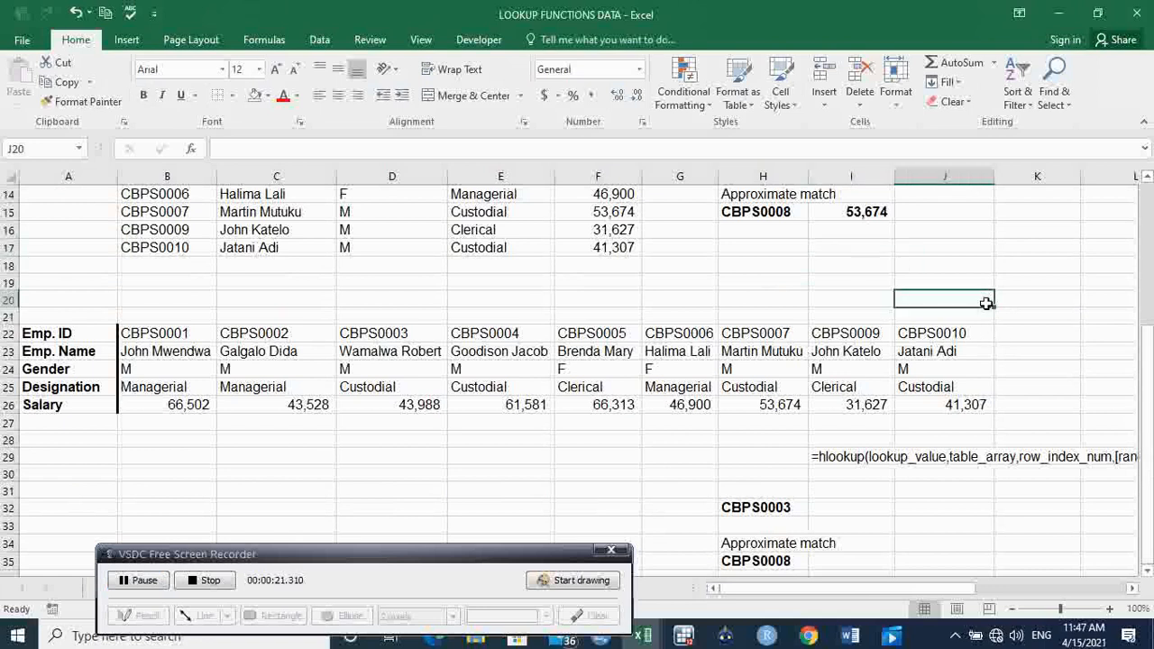
pyautogui.moveTo(1150, 360); pyautogui.dragTo(1147, 267)
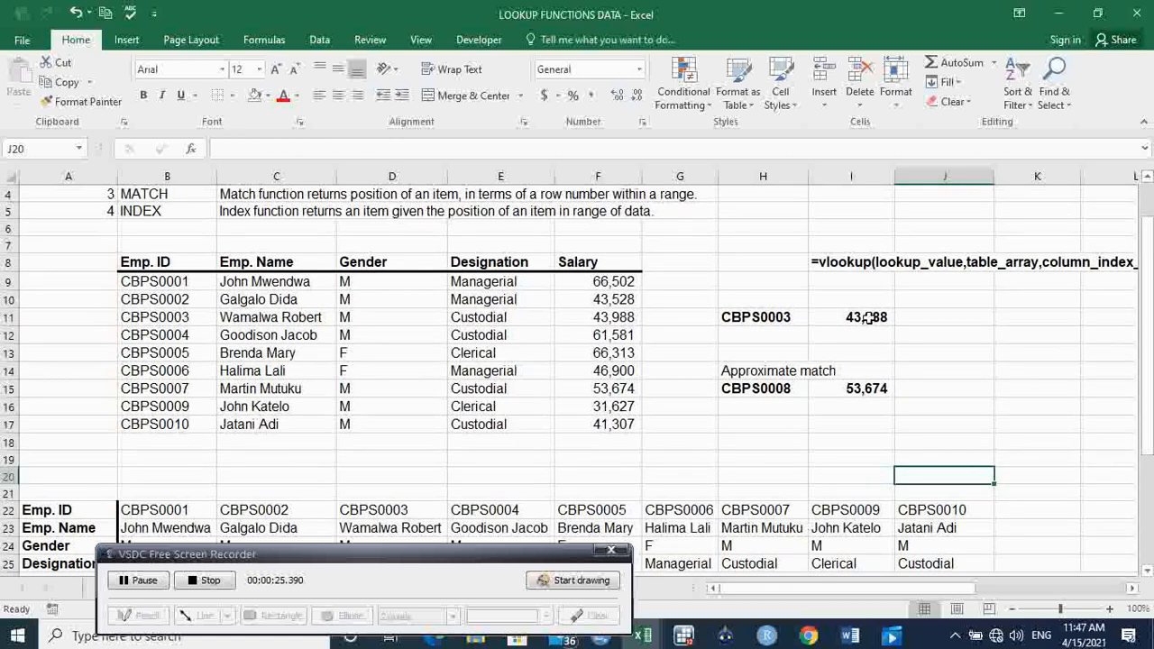
pyautogui.moveTo(160, 262); pyautogui.dragTo(577, 261)
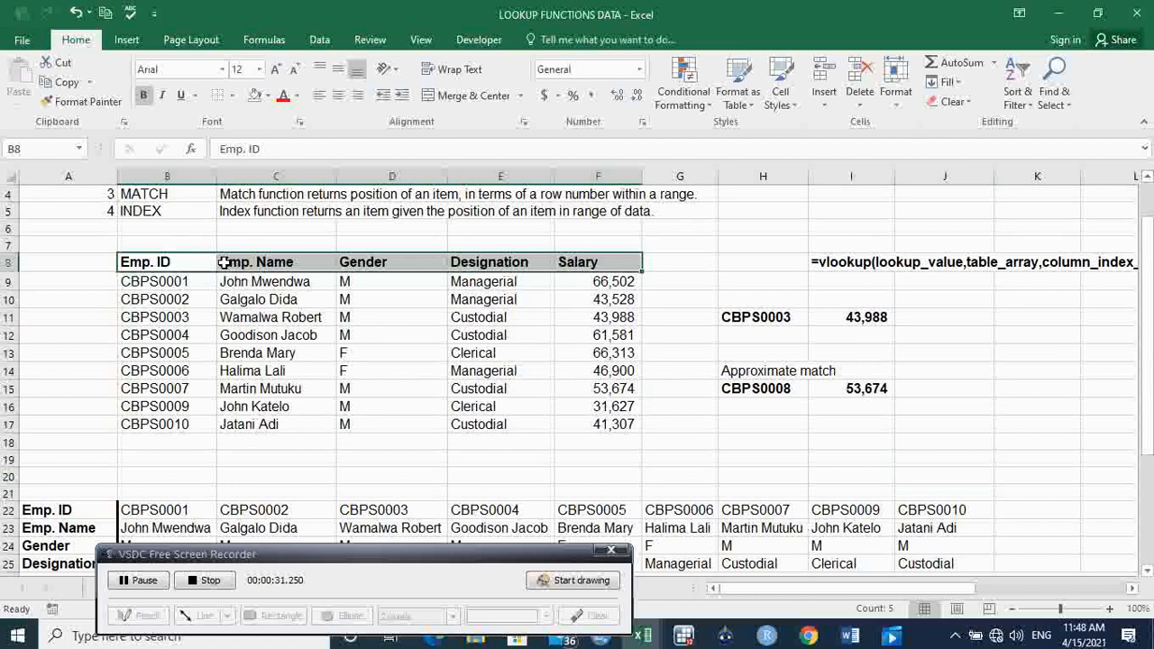
pyautogui.click(279, 262)
pyautogui.click(377, 262)
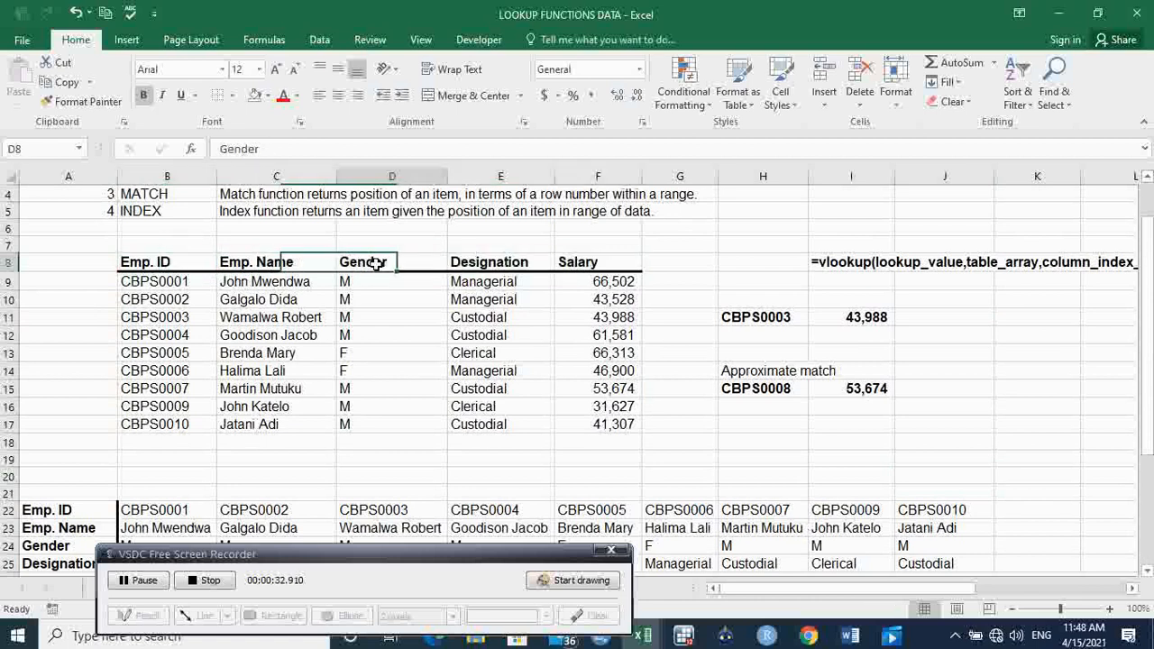
pyautogui.click(506, 278)
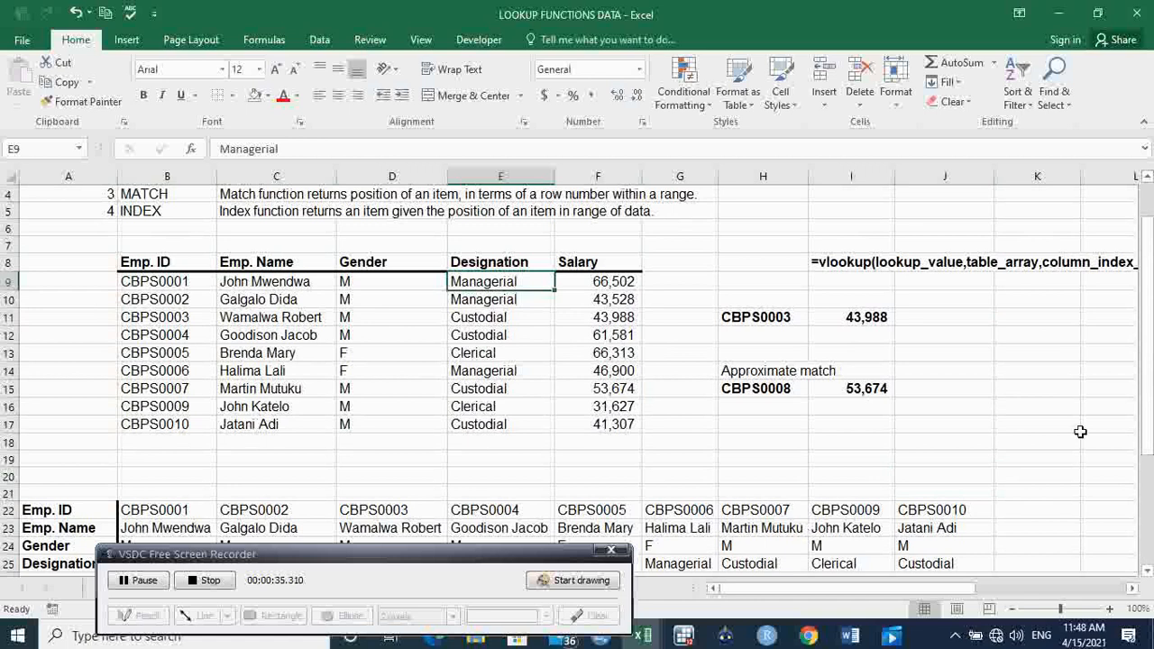
# Examine the horizontal employee table's row headings in A22:A26 and the lookup ID in cell H32.
pyautogui.moveTo(1147, 430); pyautogui.dragTo(1147, 539)
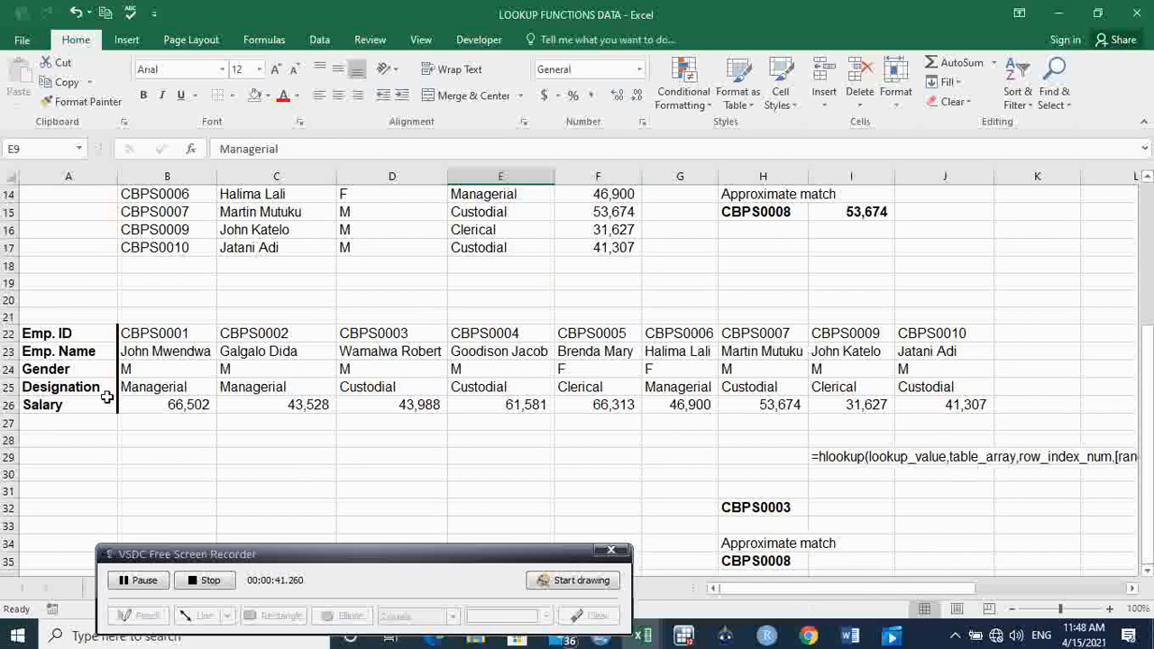
pyautogui.click(64, 334)
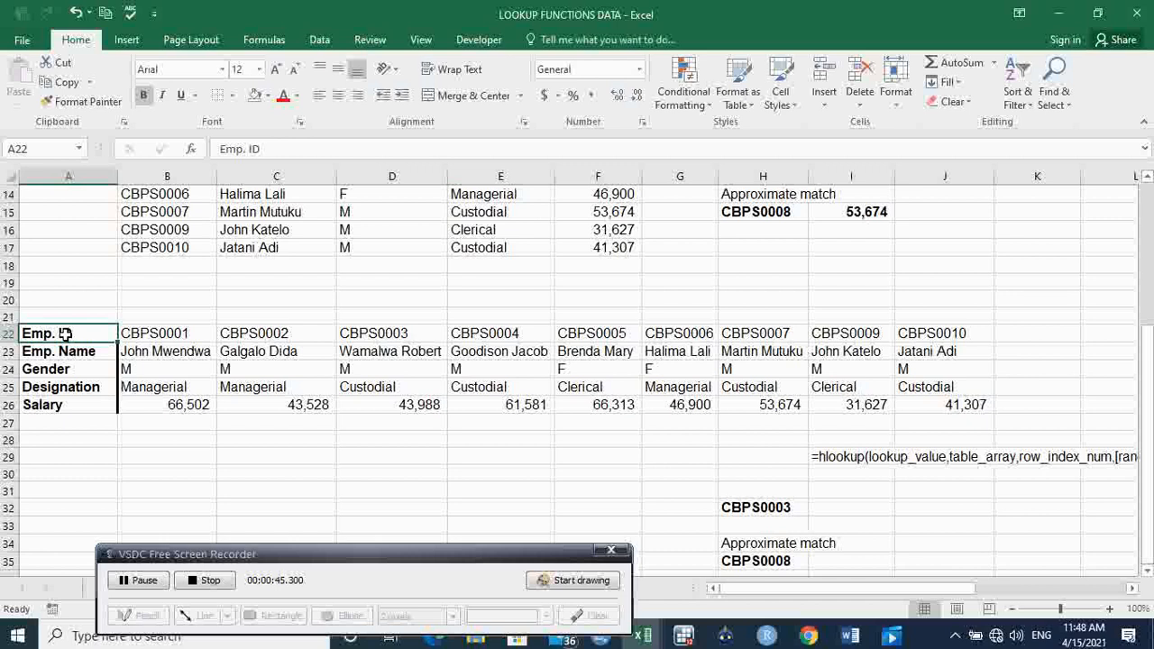
pyautogui.click(80, 353)
pyautogui.click(80, 371)
pyautogui.click(81, 390)
pyautogui.click(73, 404)
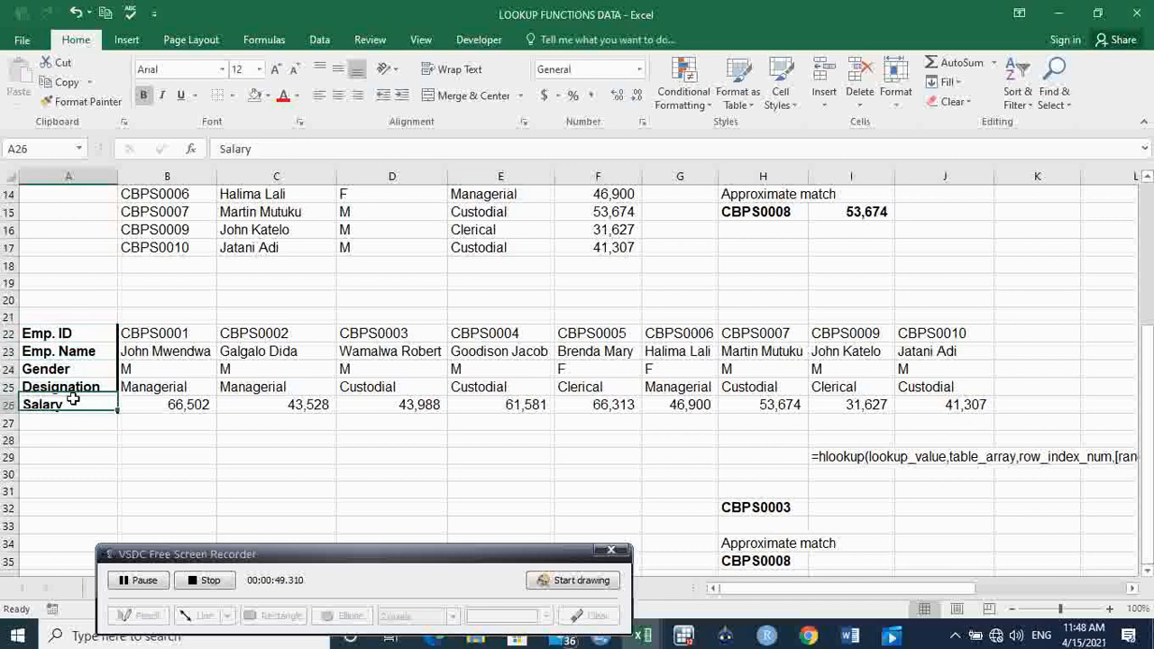
pyautogui.click(68, 340)
pyautogui.moveTo(72, 339); pyautogui.dragTo(108, 431)
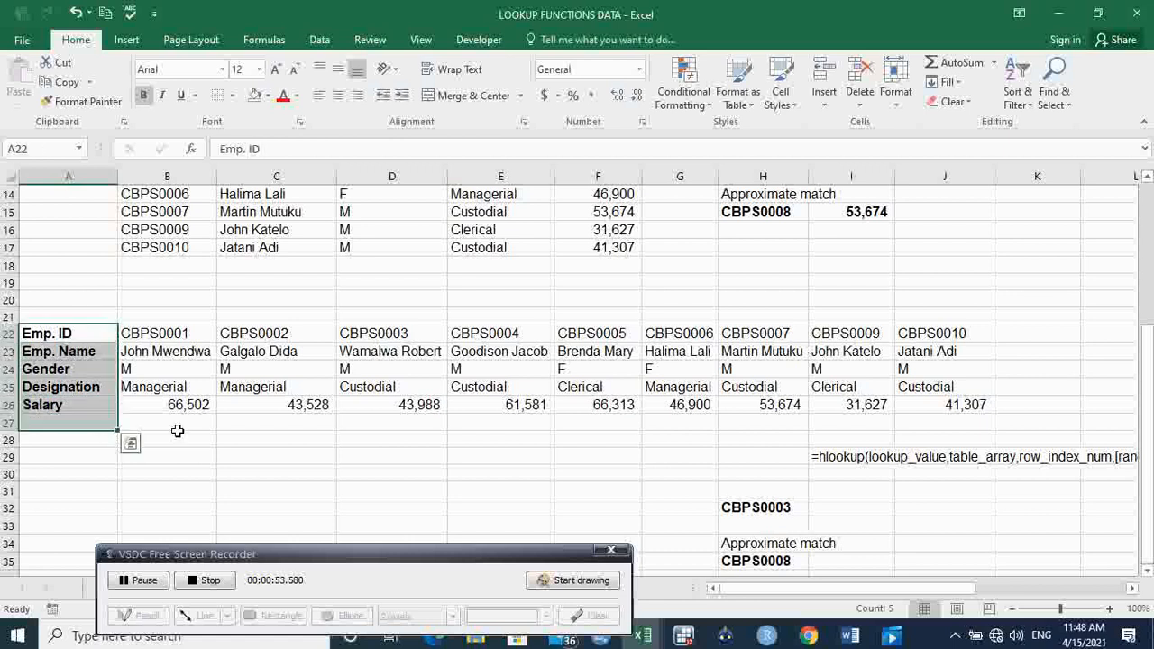
pyautogui.click(752, 508)
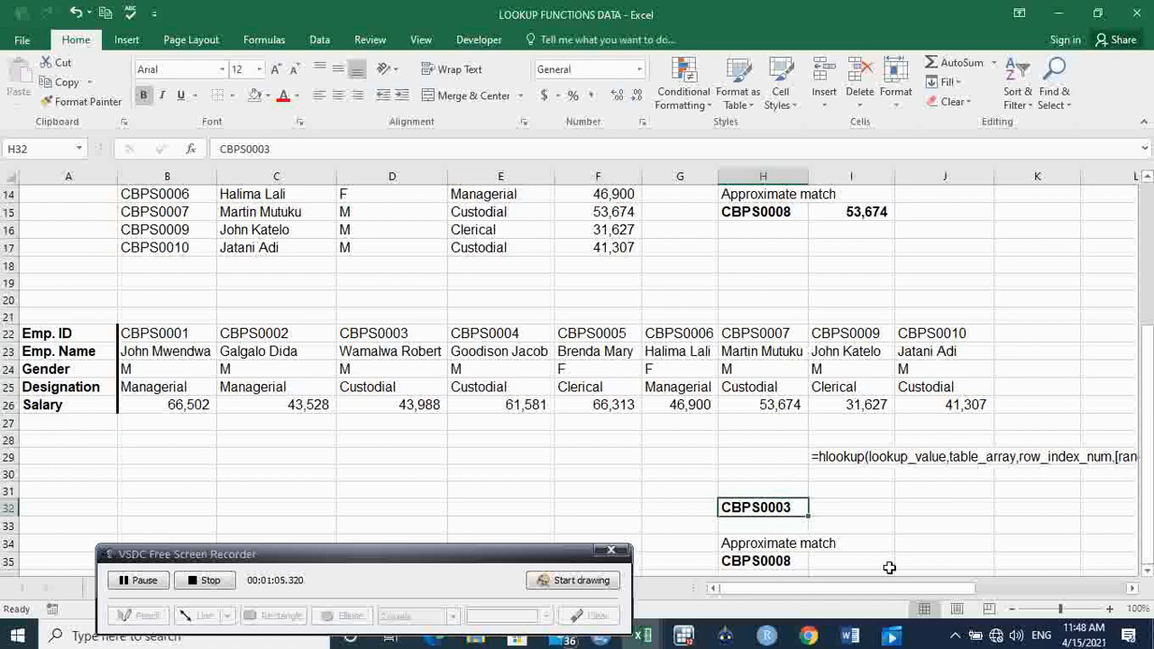
# Make the HLOOKUP syntax text in cell I29 bold.
pyautogui.moveTo(855, 584); pyautogui.dragTo(887, 588)
pyautogui.click(742, 454)
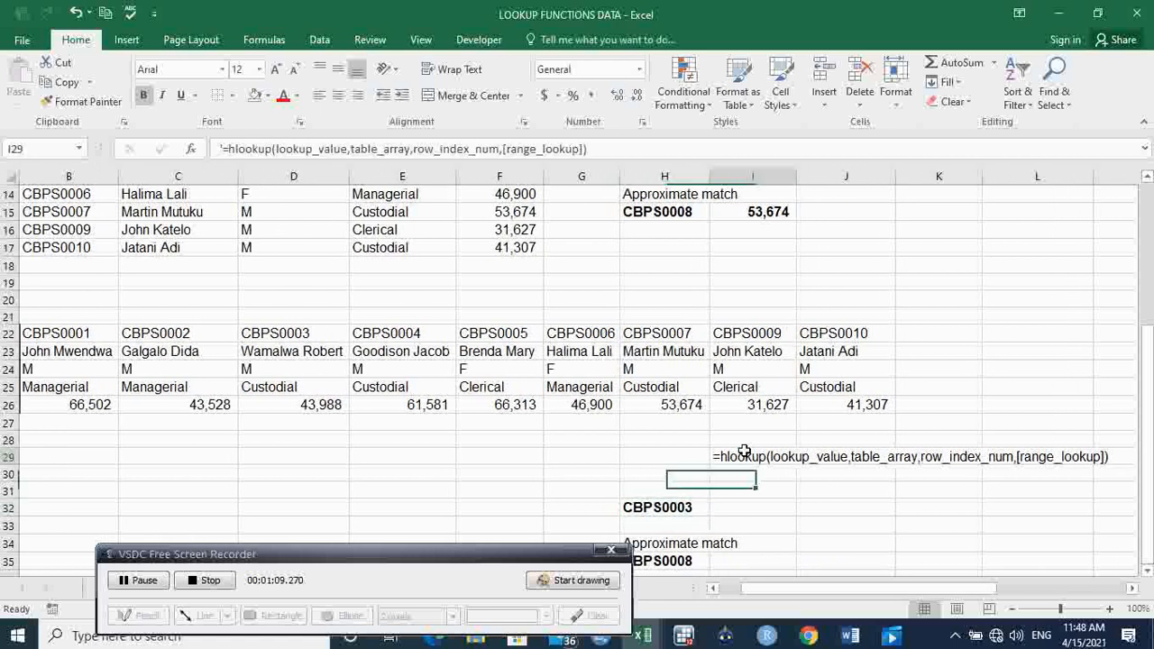
pyautogui.click(145, 98)
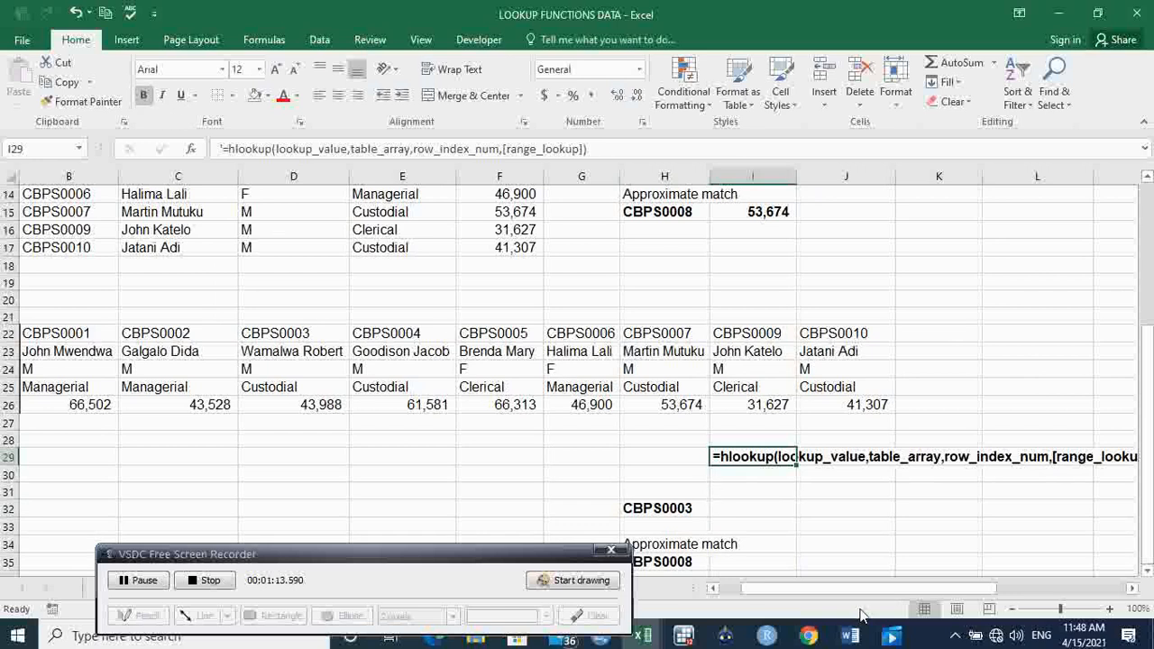
pyautogui.moveTo(856, 596); pyautogui.dragTo(834, 596)
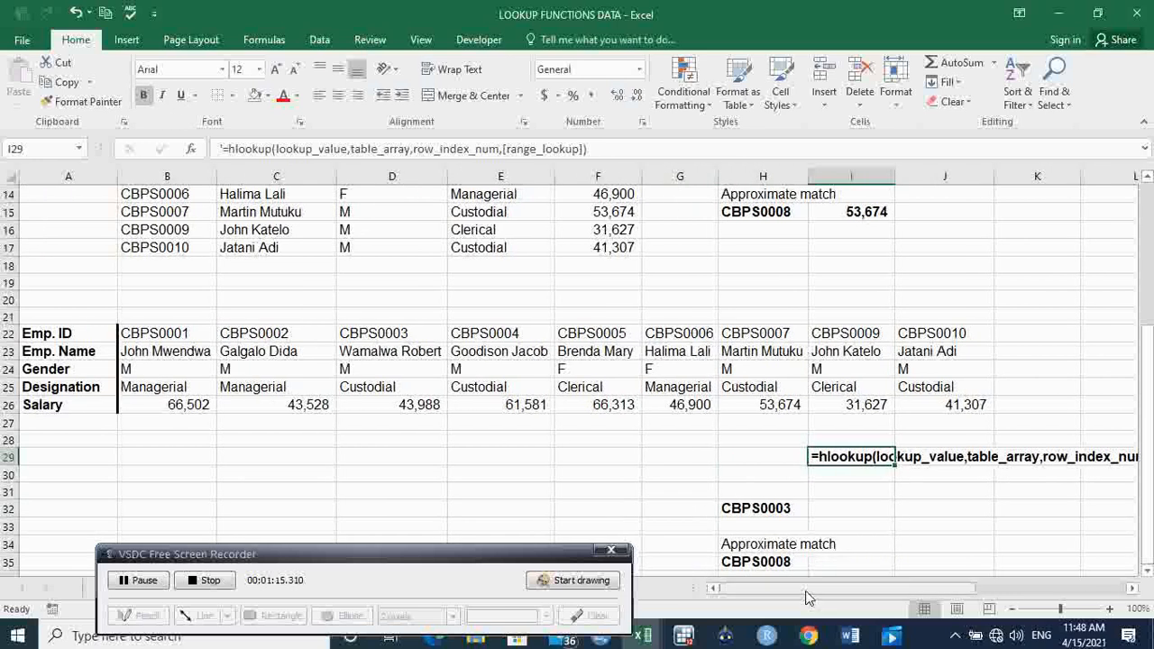
pyautogui.click(1040, 529)
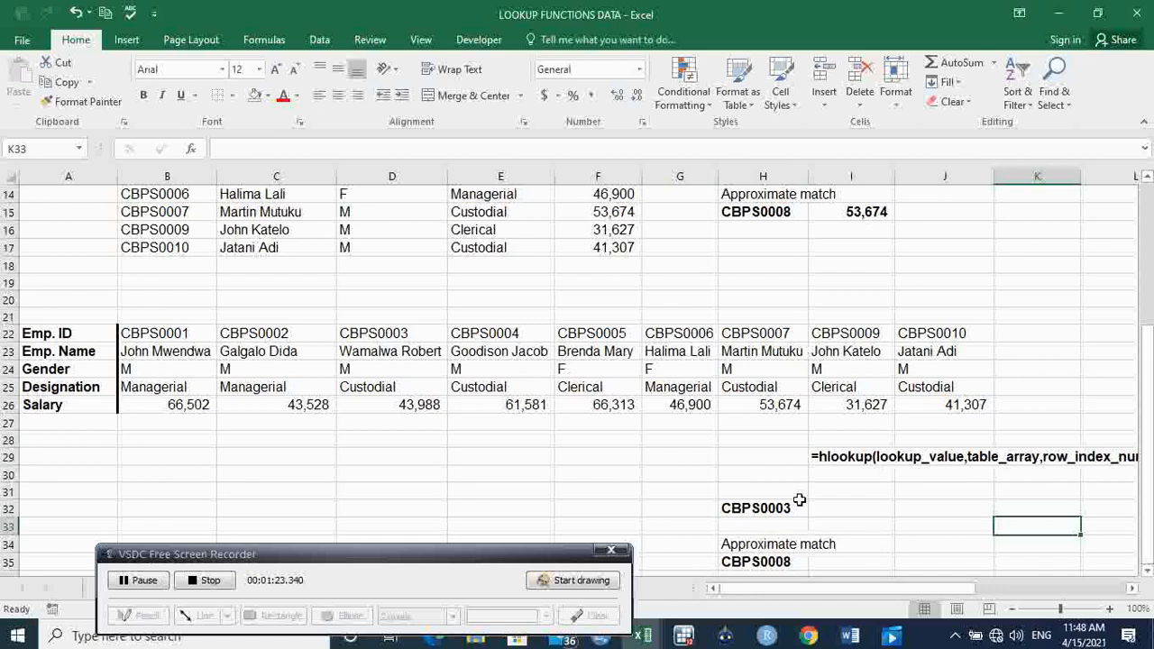
# Compare the lookup ID in H32 with its match in row 22 and review the table array A22:J26.
pyautogui.click(756, 507)
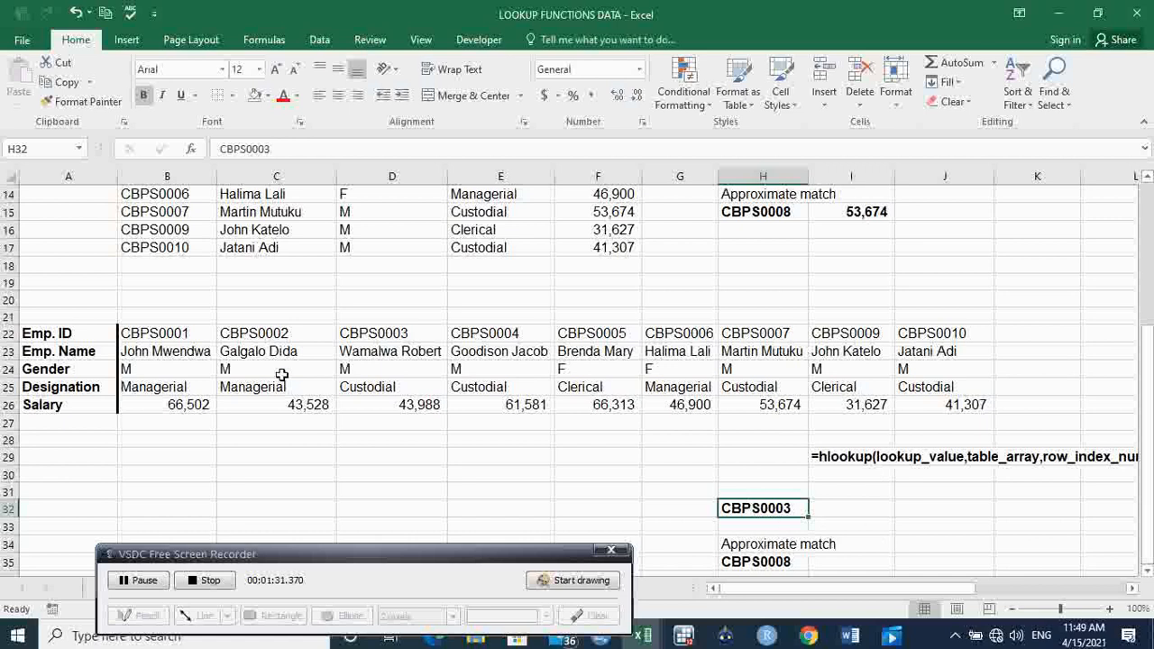
pyautogui.click(401, 333)
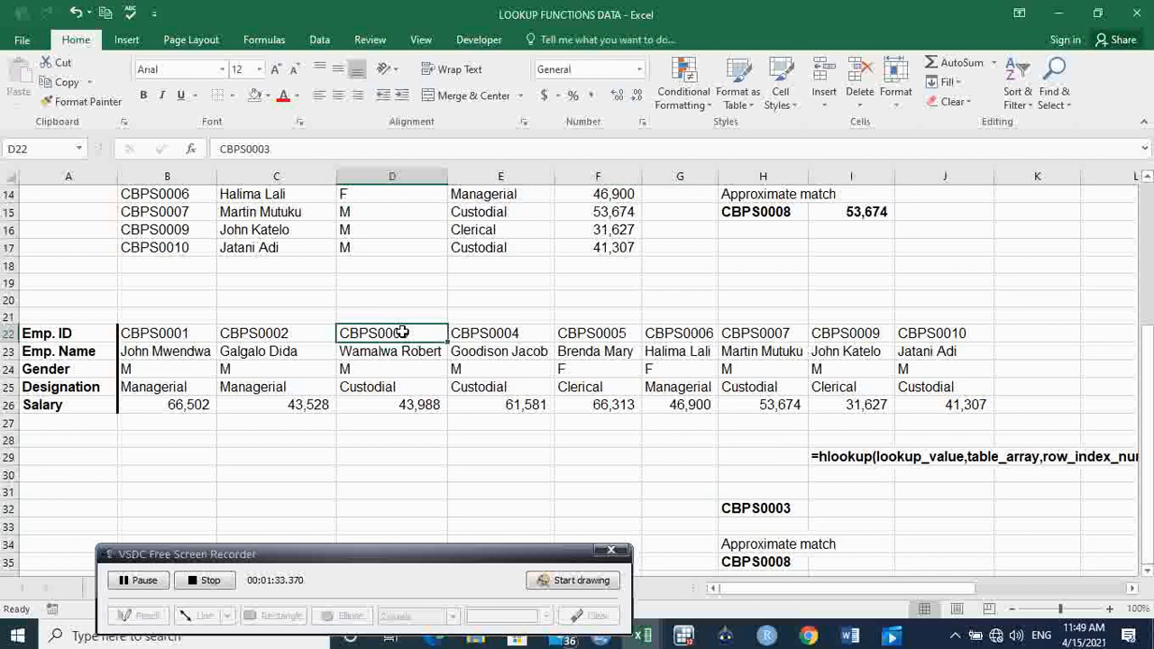
pyautogui.click(774, 510)
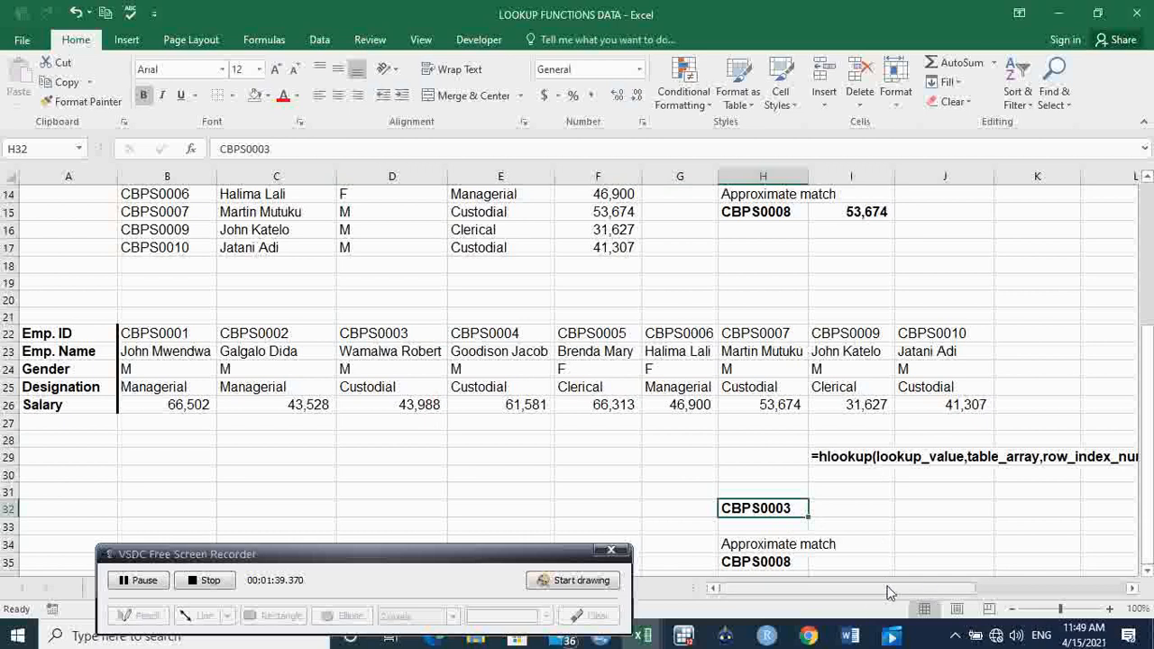
pyautogui.moveTo(886, 592)
pyautogui.mouseDown()
pyautogui.moveTo(923, 589)
pyautogui.moveTo(888, 593)
pyautogui.mouseUp()
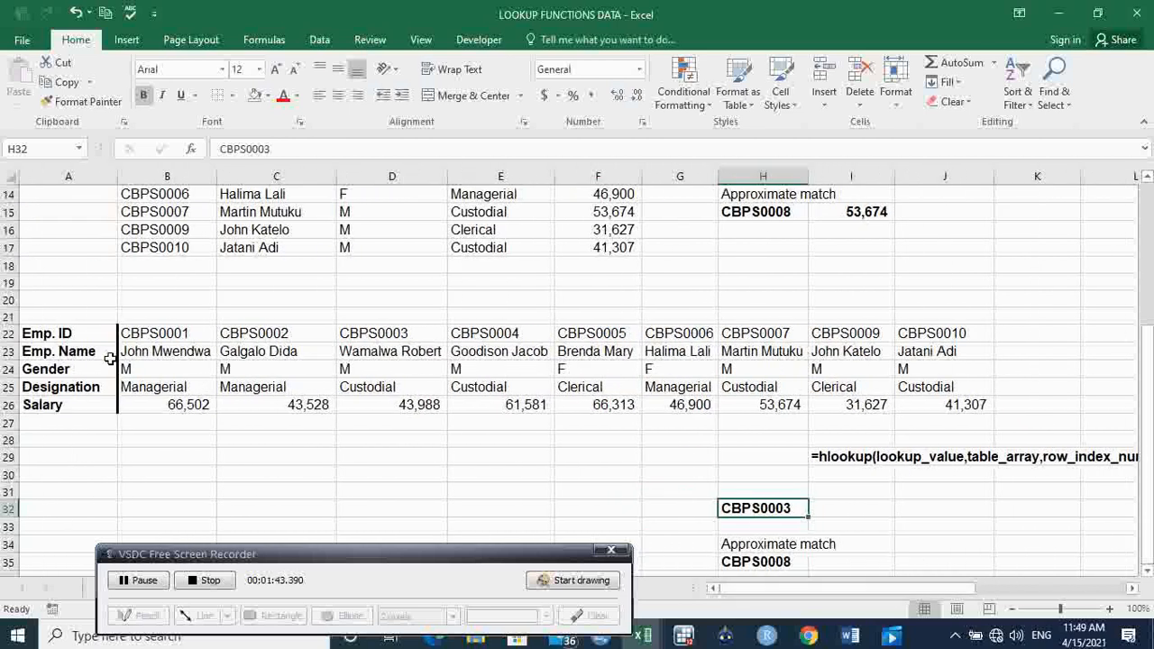
pyautogui.moveTo(77, 332); pyautogui.dragTo(958, 407)
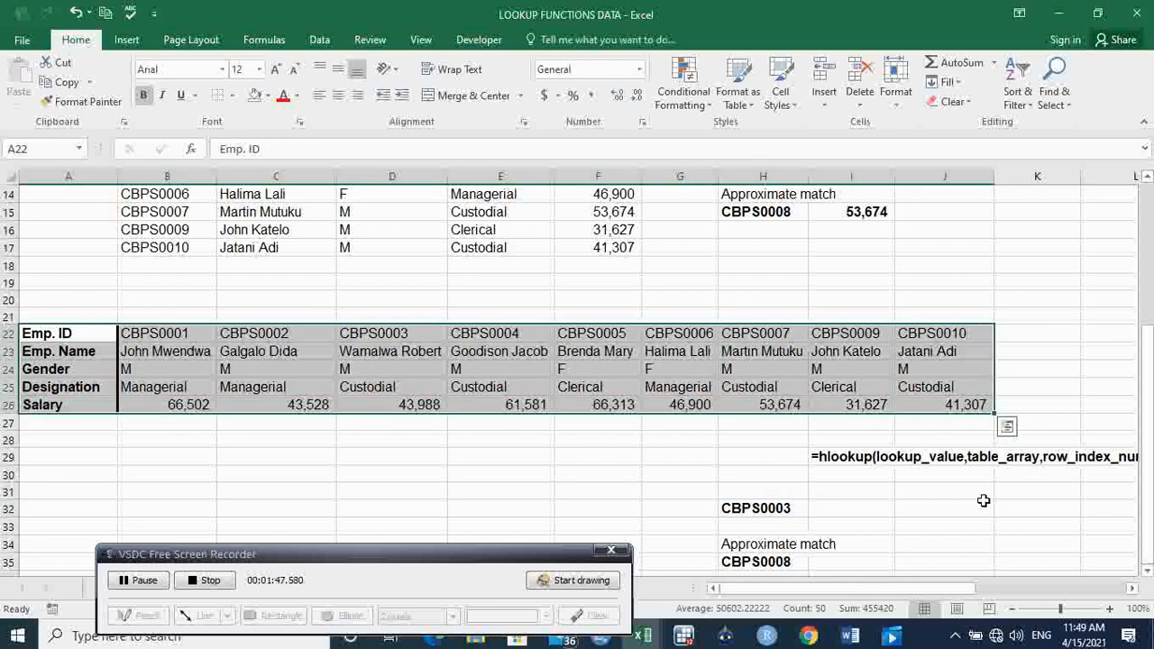
pyautogui.moveTo(907, 598); pyautogui.dragTo(933, 602)
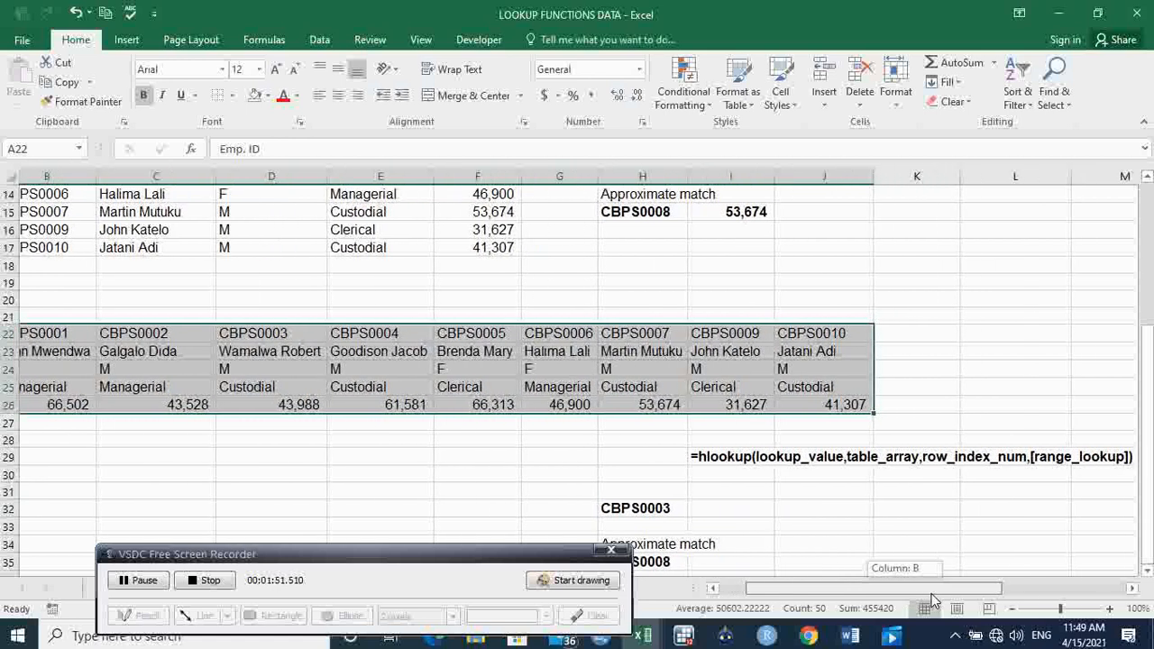
pyautogui.moveTo(934, 601); pyautogui.dragTo(907, 597)
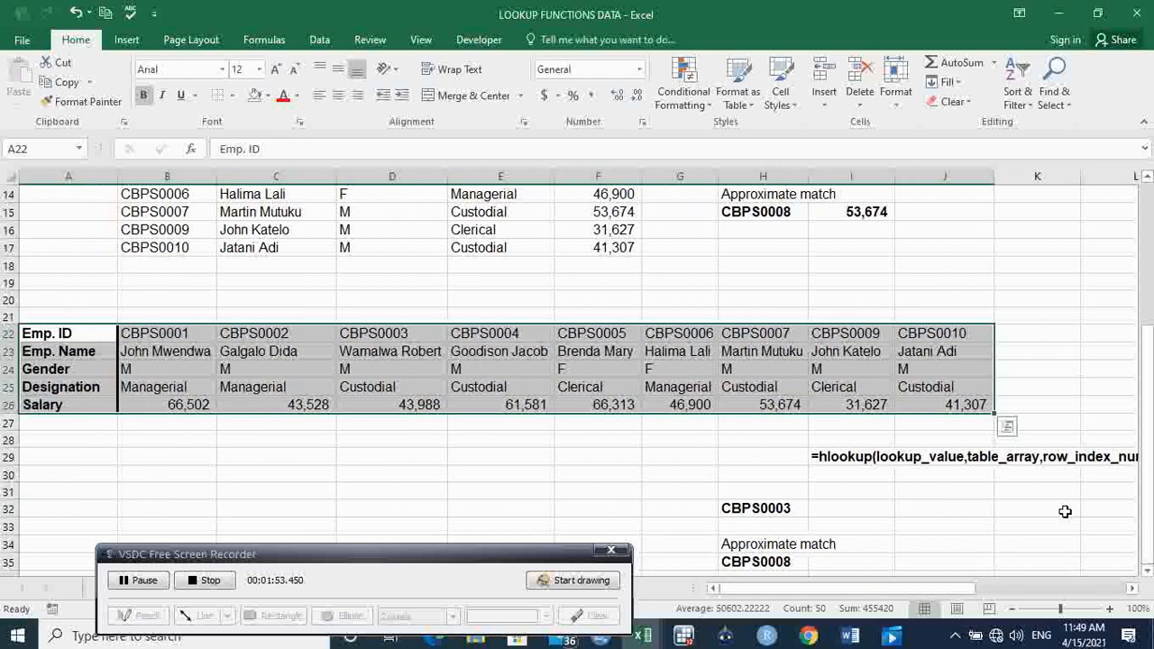
pyautogui.moveTo(1149, 410); pyautogui.dragTo(1148, 359)
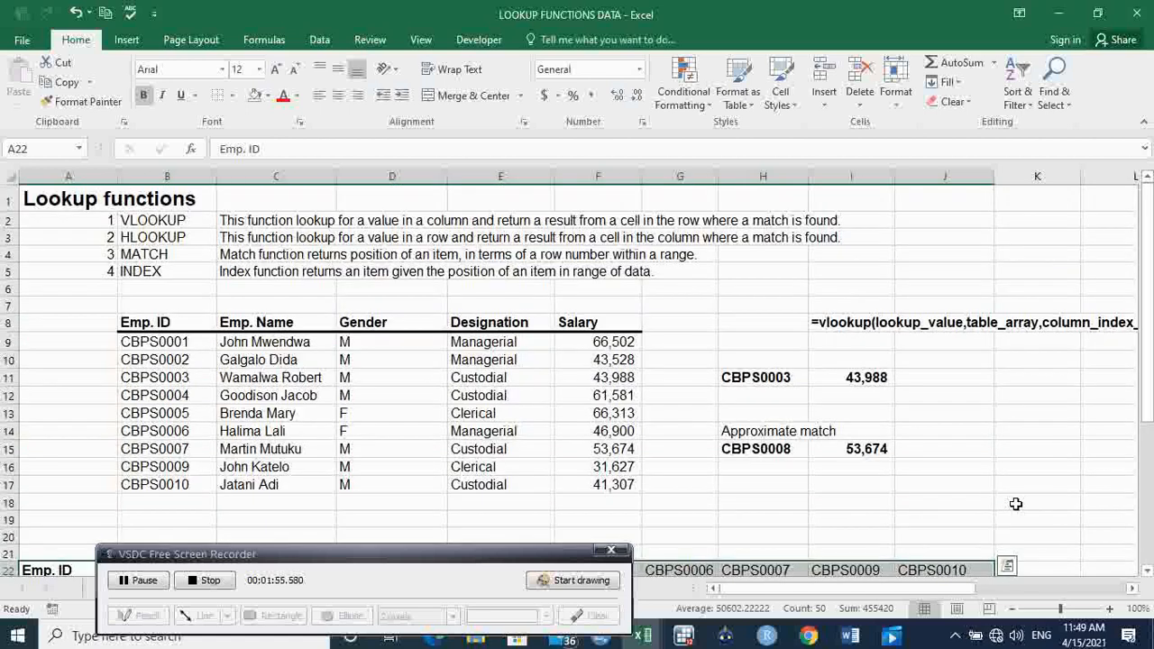
pyautogui.moveTo(899, 588)
pyautogui.mouseDown()
pyautogui.moveTo(934, 591)
pyautogui.moveTo(901, 588)
pyautogui.mouseUp()
pyautogui.moveTo(1149, 325); pyautogui.dragTo(1149, 337)
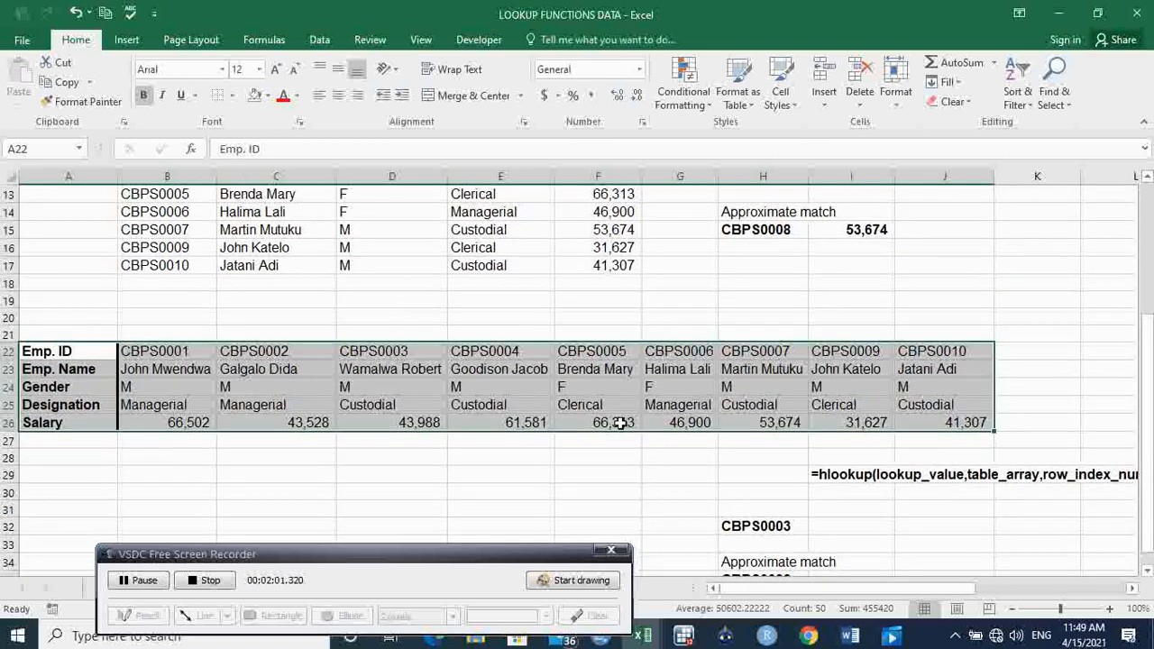
# Review the row headings in A22:A26 and trace the Salary row across to column D to identify the row index.
pyautogui.moveTo(76, 351); pyautogui.dragTo(92, 424)
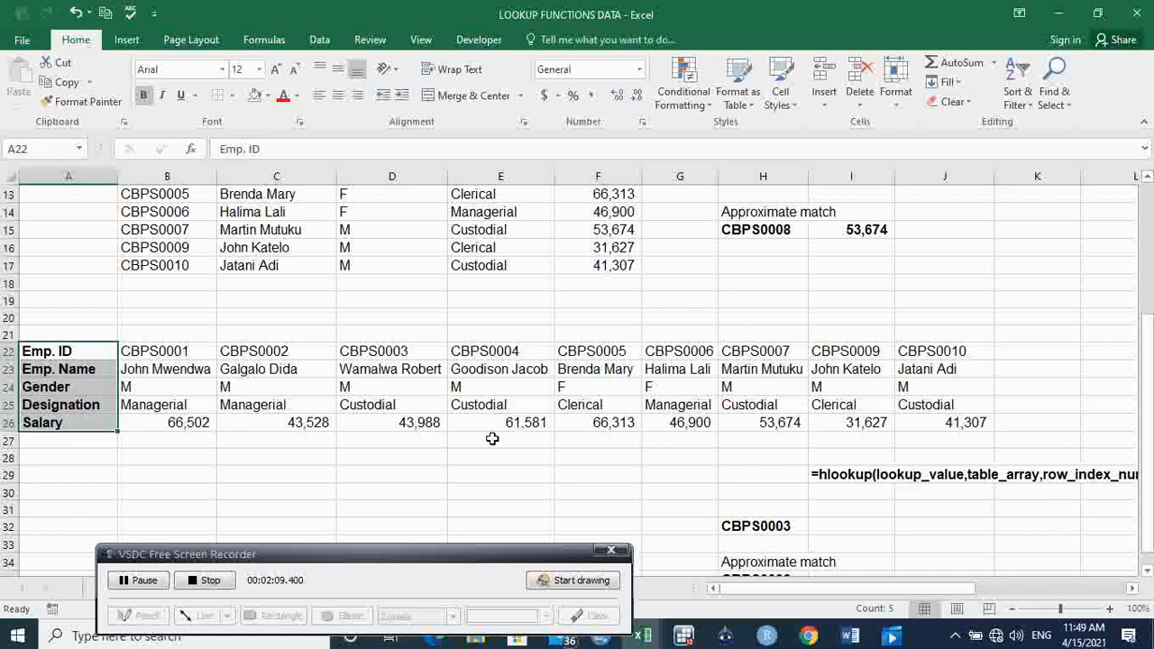
pyautogui.moveTo(50, 422); pyautogui.dragTo(403, 421)
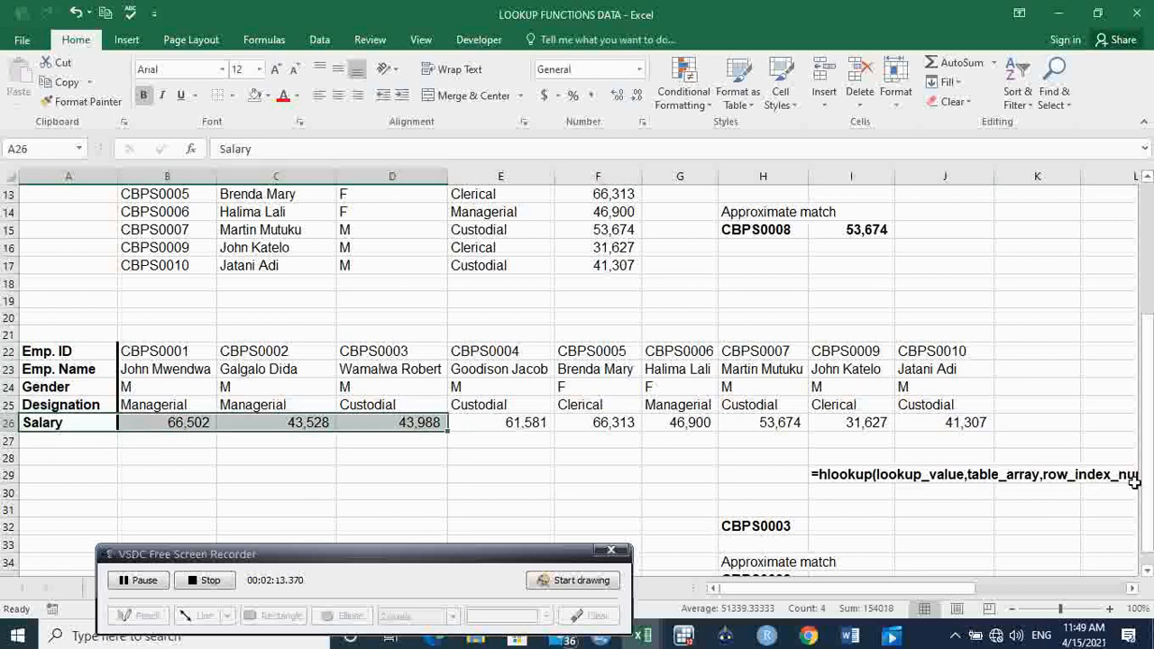
pyautogui.moveTo(928, 595)
pyautogui.mouseDown()
pyautogui.moveTo(959, 595)
pyautogui.moveTo(918, 596)
pyautogui.mouseUp()
pyautogui.moveTo(1152, 489); pyautogui.dragTo(1151, 487)
pyautogui.click(1150, 520)
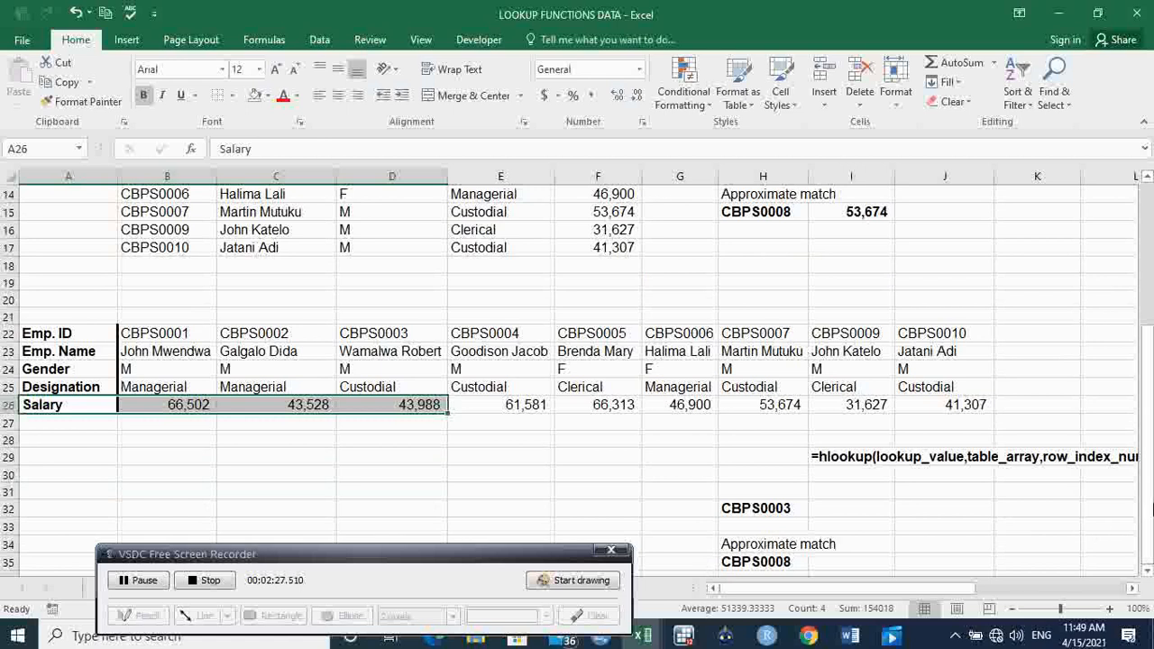
pyautogui.moveTo(1149, 503); pyautogui.dragTo(1149, 500)
pyautogui.moveTo(84, 333); pyautogui.dragTo(85, 407)
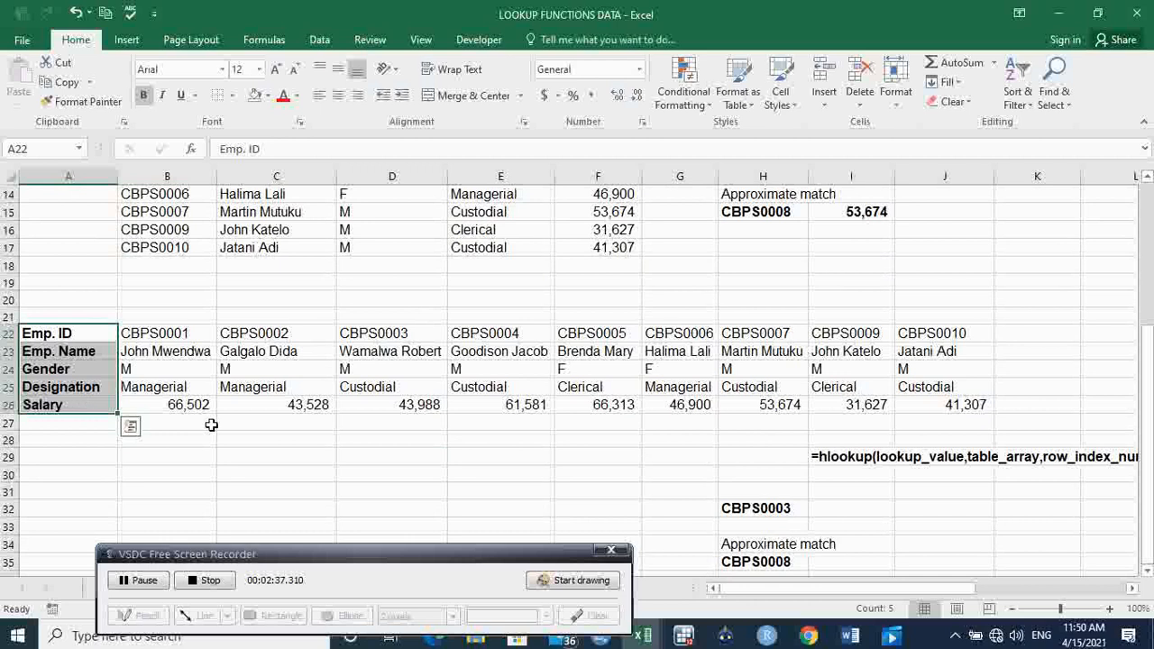
# Start an HLOOKUP formula in cell I32 with H32 as the lookup value.
pyautogui.click(843, 508)
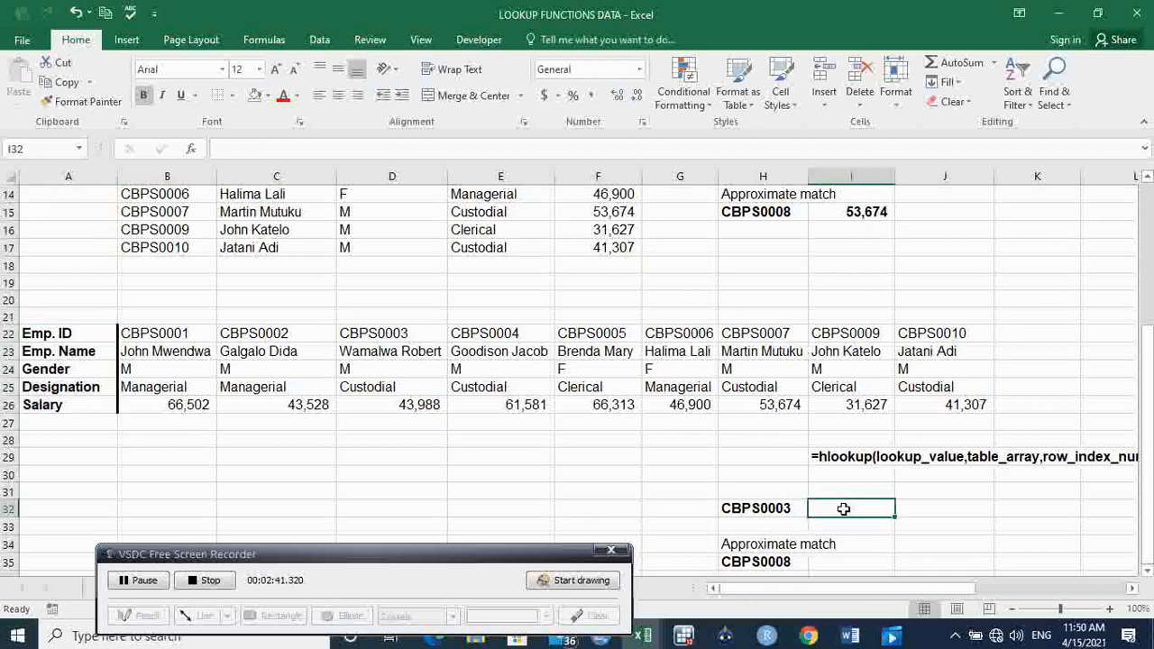
pyautogui.write('=')
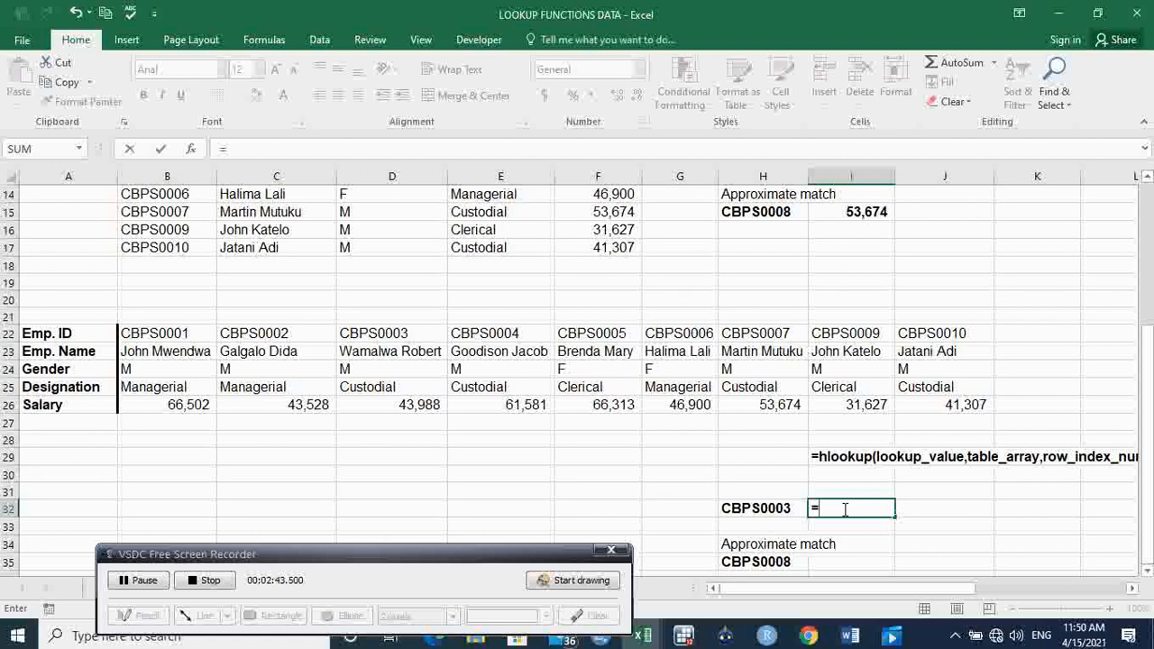
pyautogui.write('hlo')
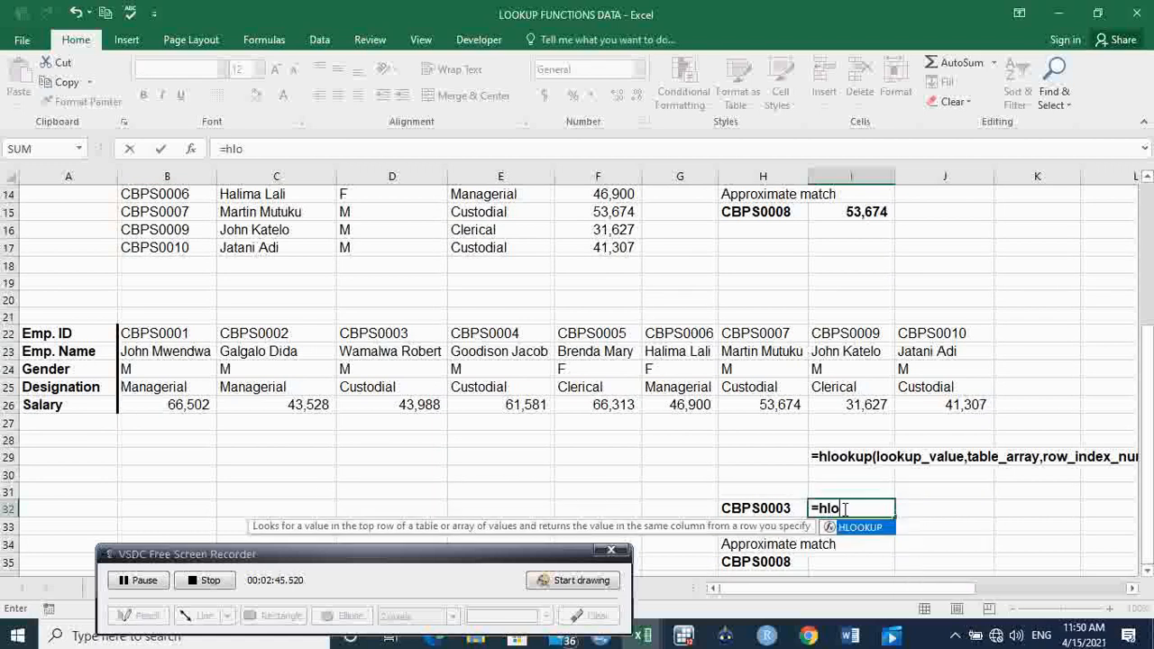
pyautogui.press('Tab')
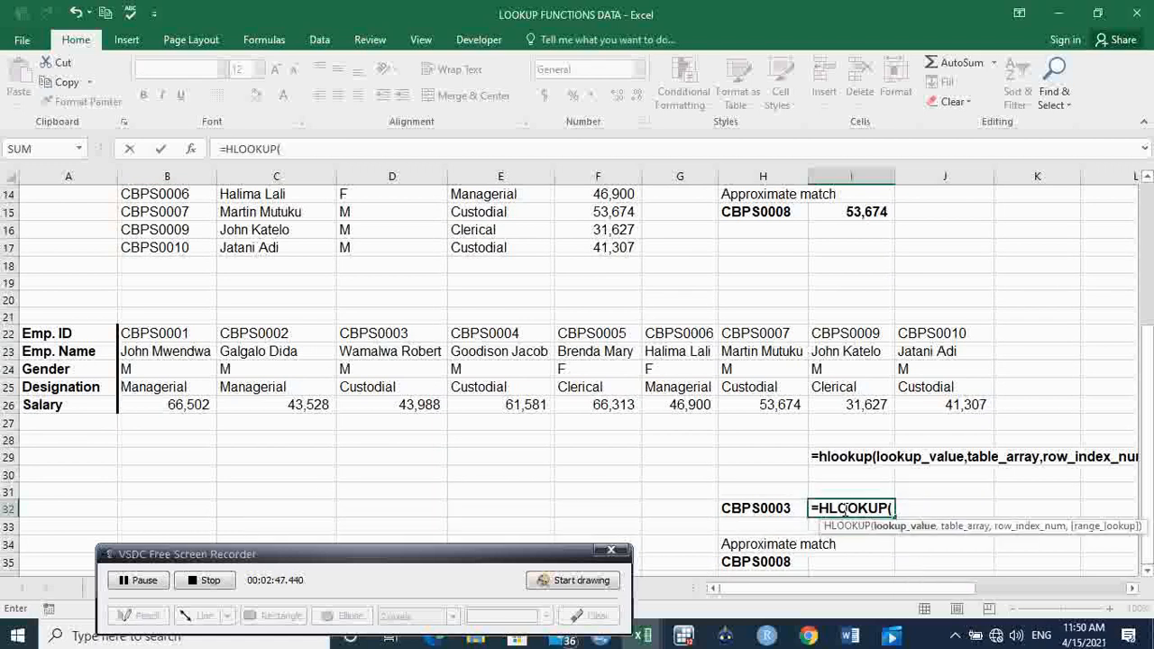
pyautogui.click(755, 508)
pyautogui.write(',')
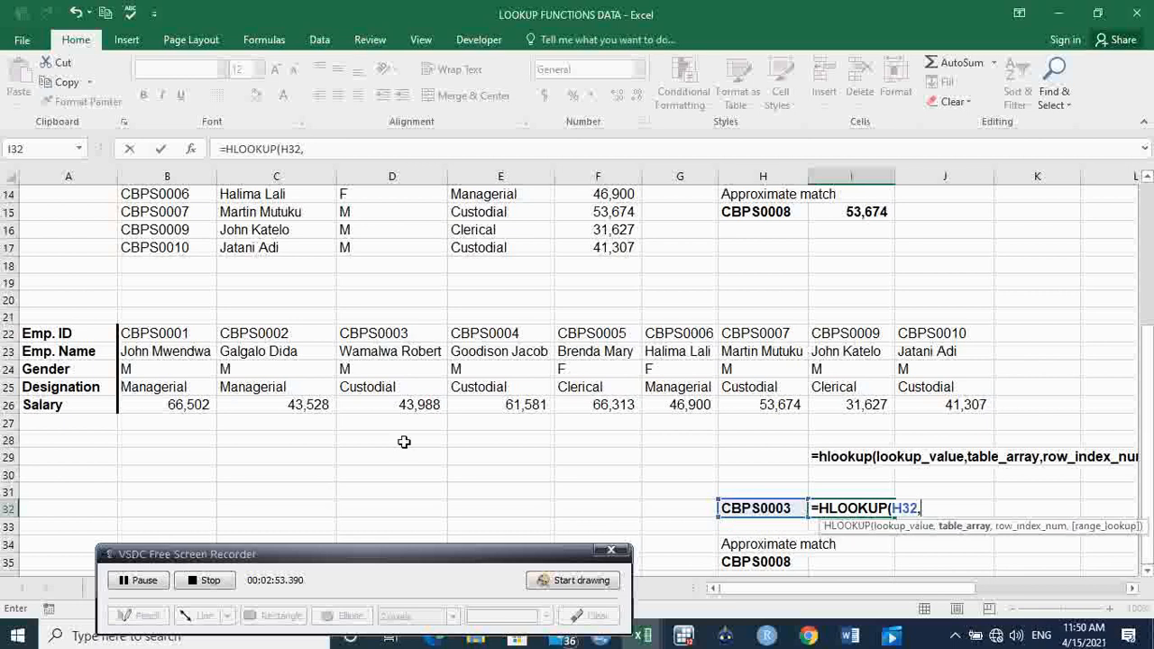
# Set the formula's table array to the absolute range $A$22:$J$26, followed by a comma for the row index argument.
pyautogui.moveTo(94, 333); pyautogui.dragTo(932, 401)
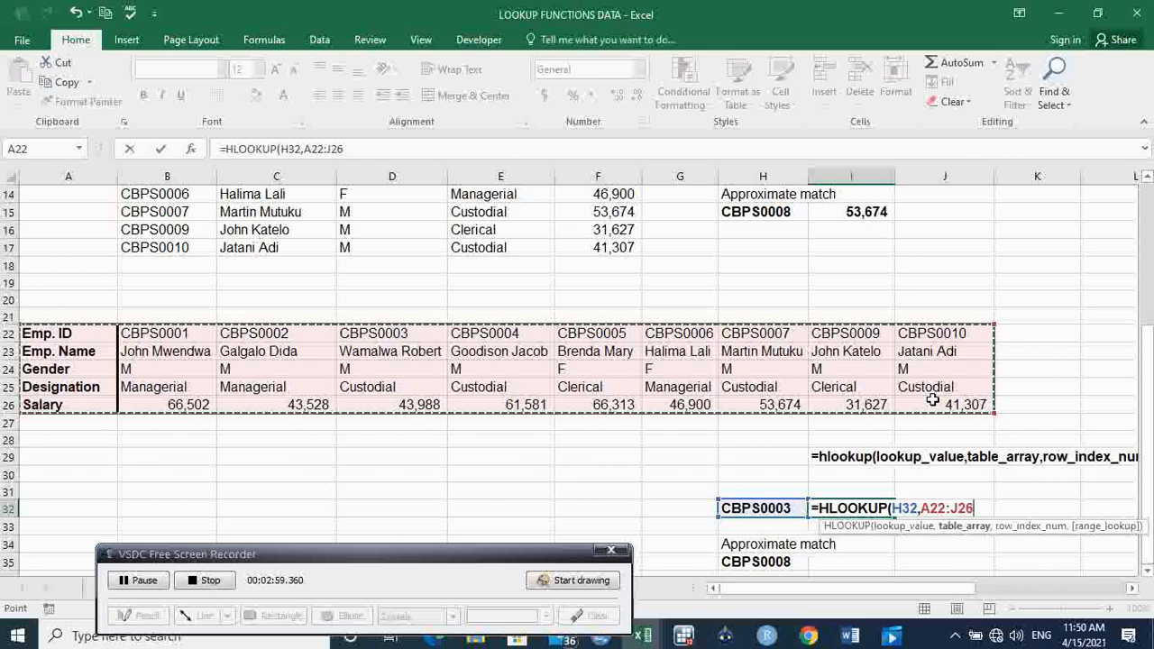
pyautogui.press('F4')
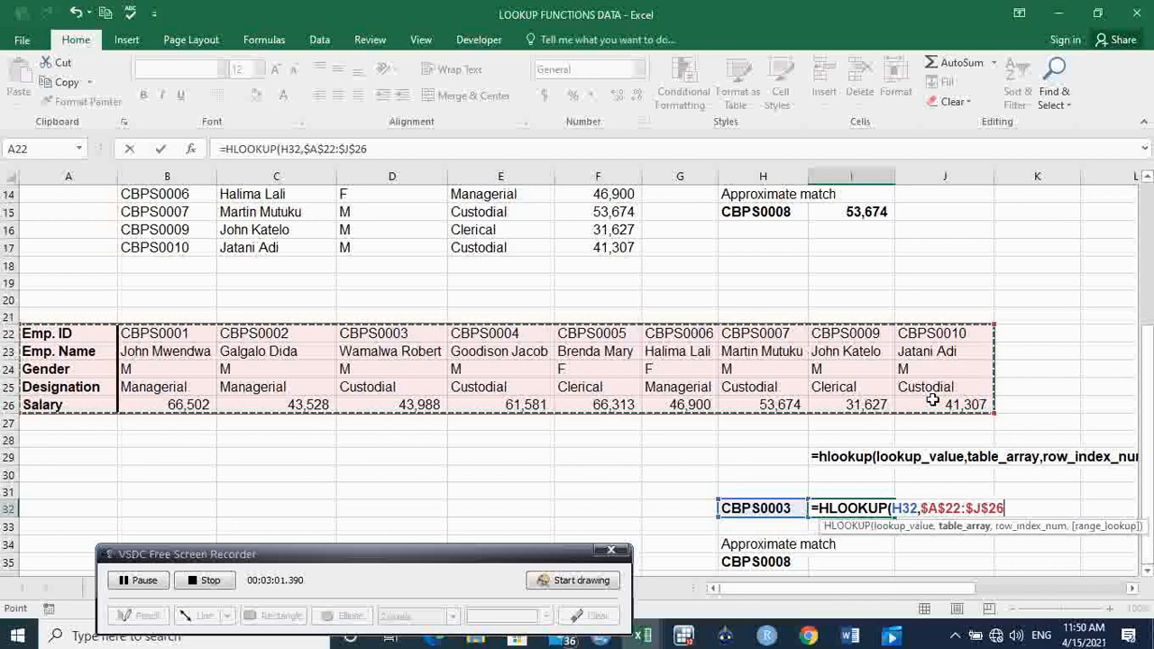
pyautogui.write(',')
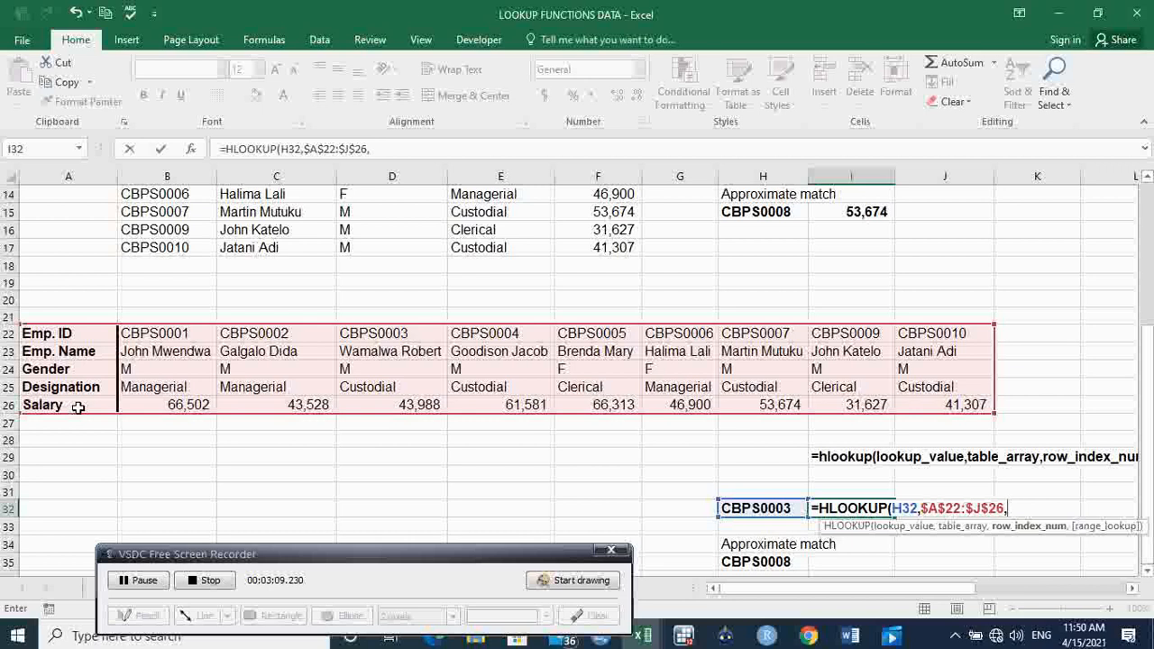
# Complete the HLOOKUP formula in I32 with row index 5 and FALSE for an exact match.
pyautogui.write('5,')
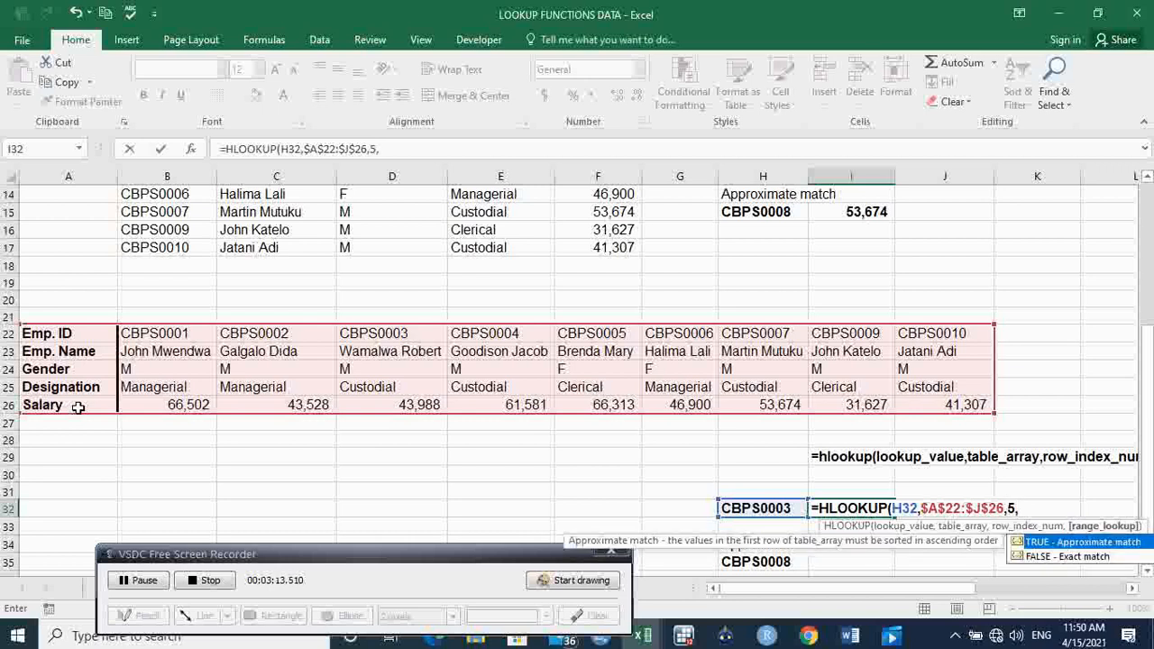
pyautogui.press('Down')
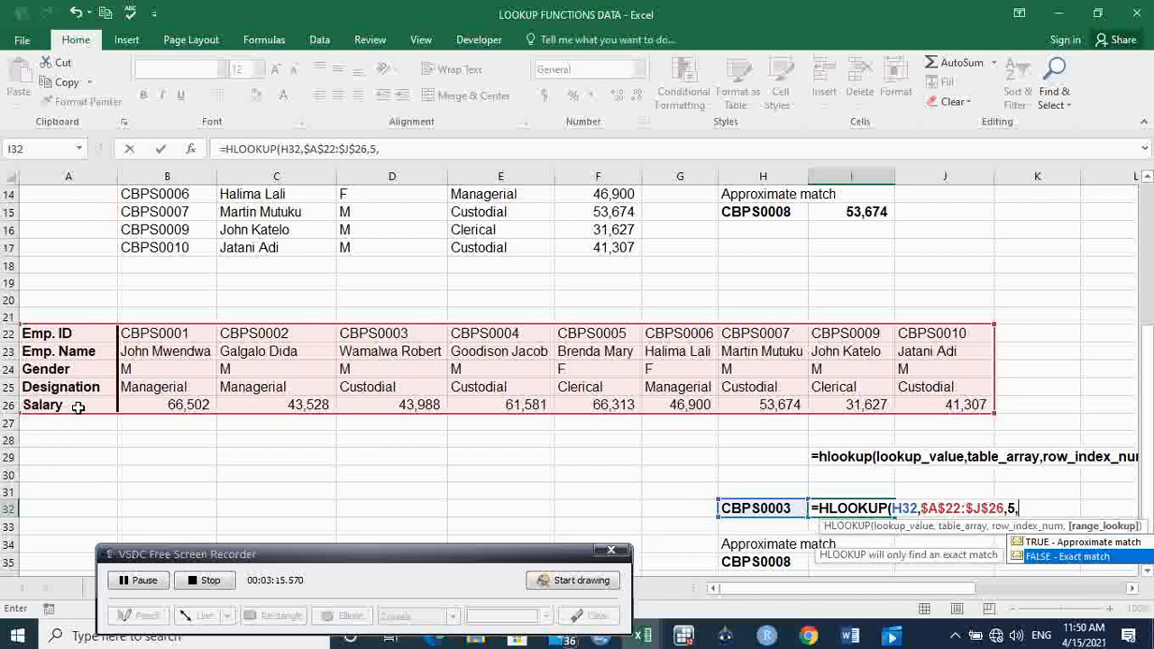
pyautogui.press('Tab')
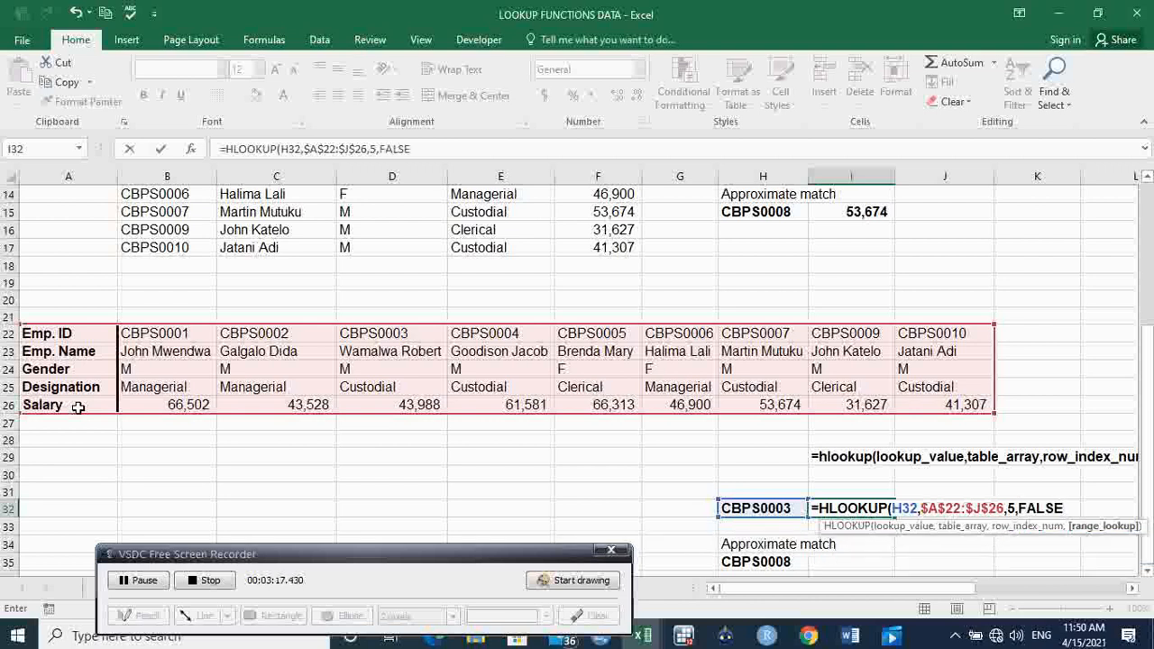
pyautogui.press('Return')
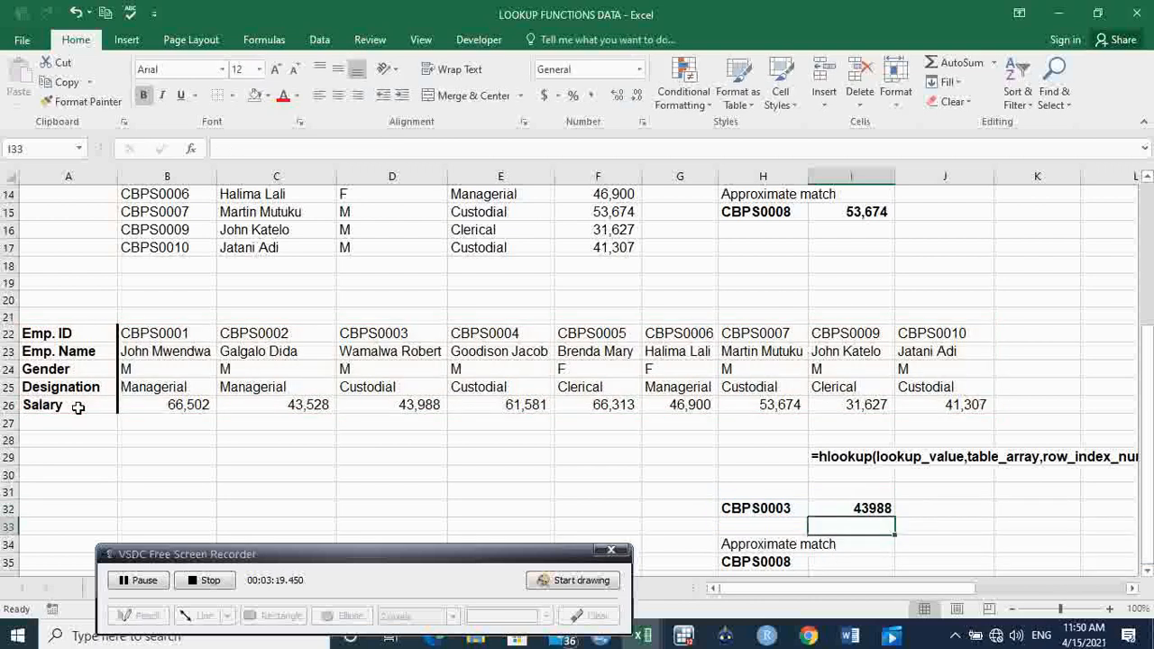
# Format the salary result in I32 with a thousands separator and no decimal places.
pyautogui.click(880, 509)
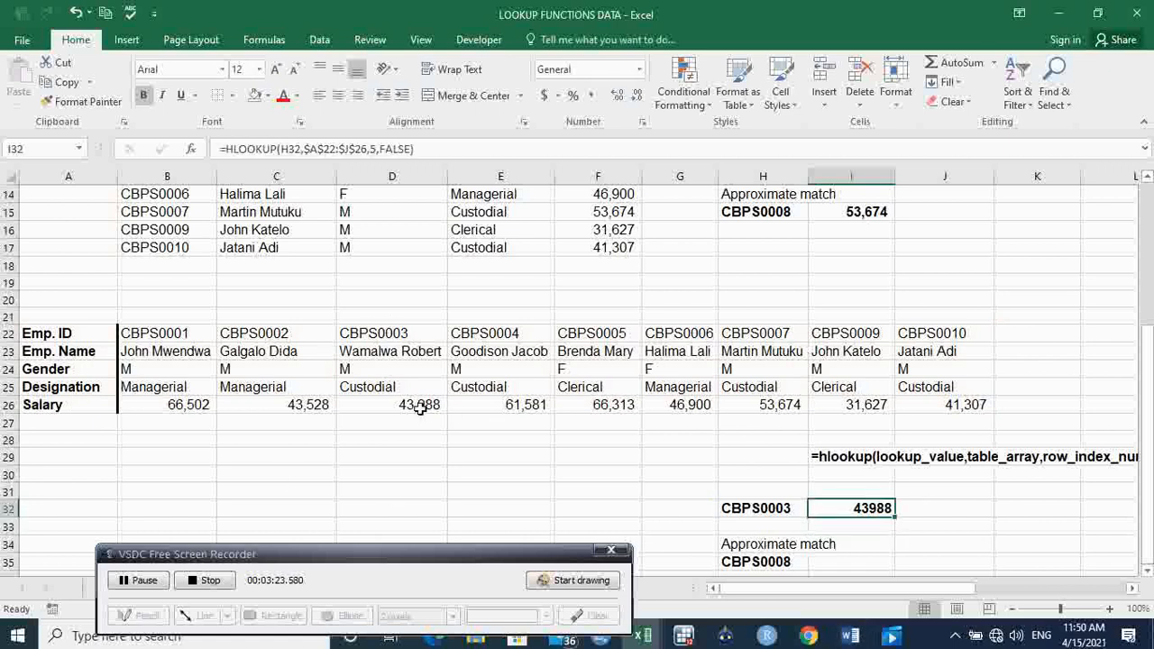
pyautogui.click(591, 97)
pyautogui.click(639, 101)
pyautogui.click(639, 101)
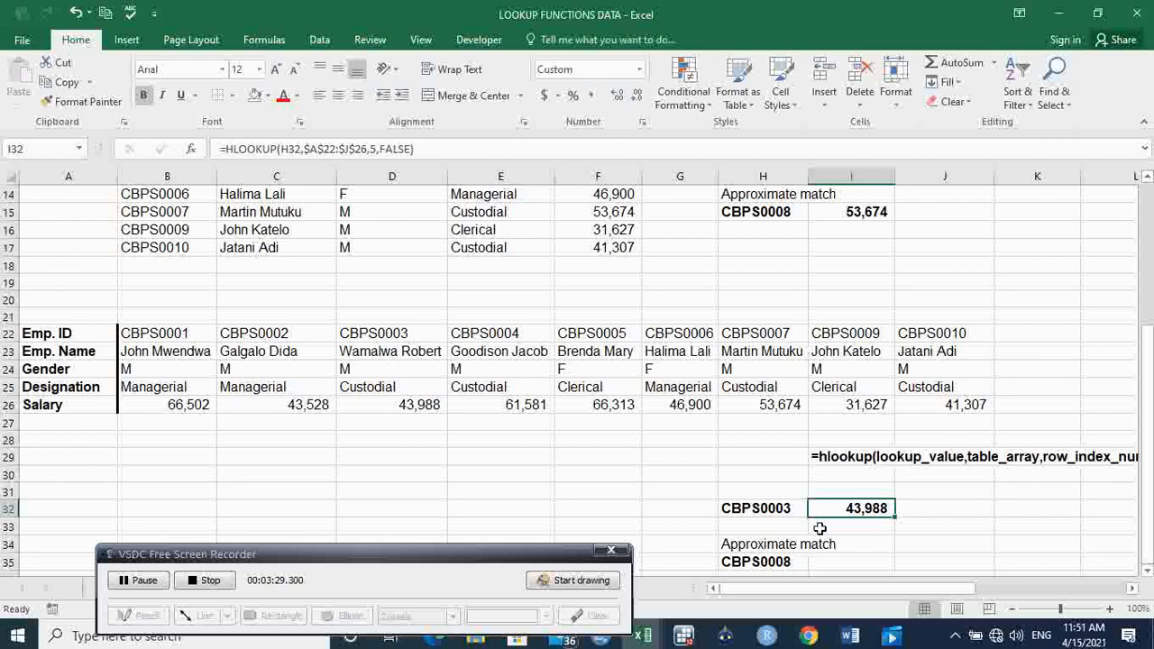
# Start an HLOOKUP formula in cell I35 with H35 as the lookup value, followed by a comma.
pyautogui.click(1148, 433)
pyautogui.click(857, 548)
pyautogui.click(860, 560)
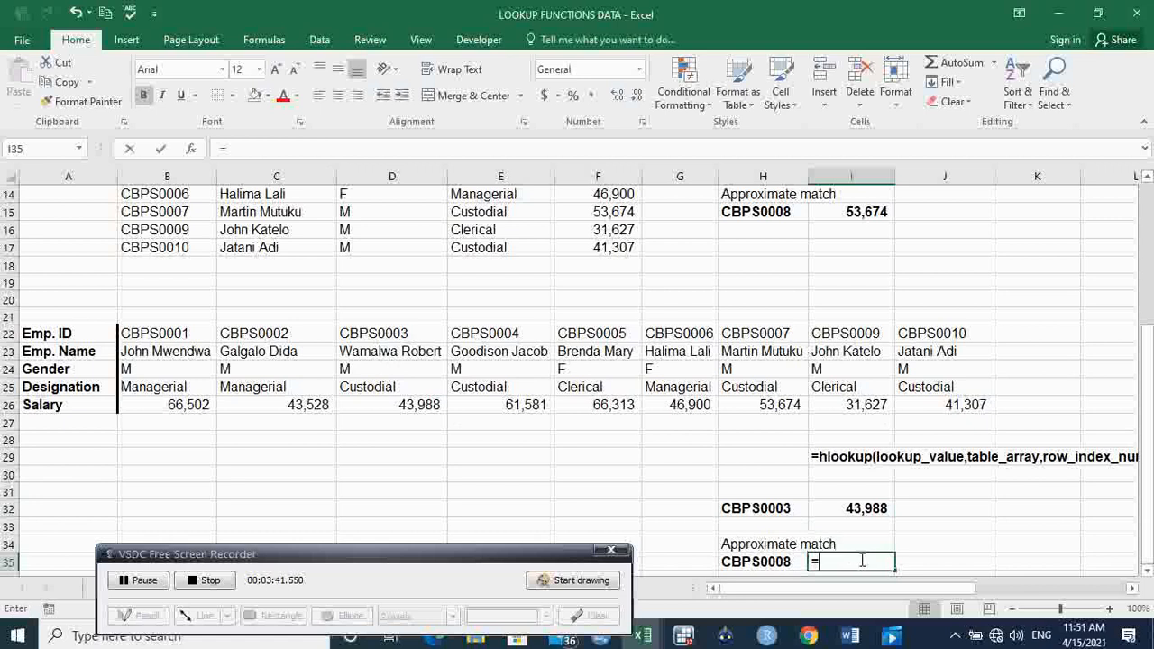
pyautogui.write('=')
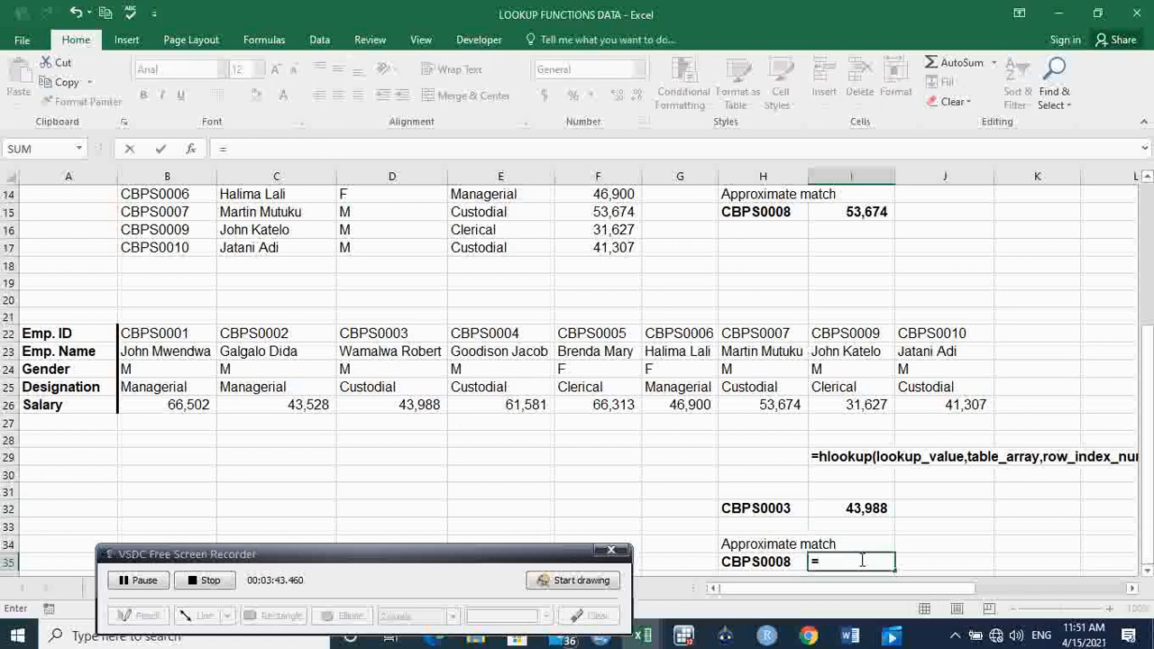
pyautogui.write('hlook')
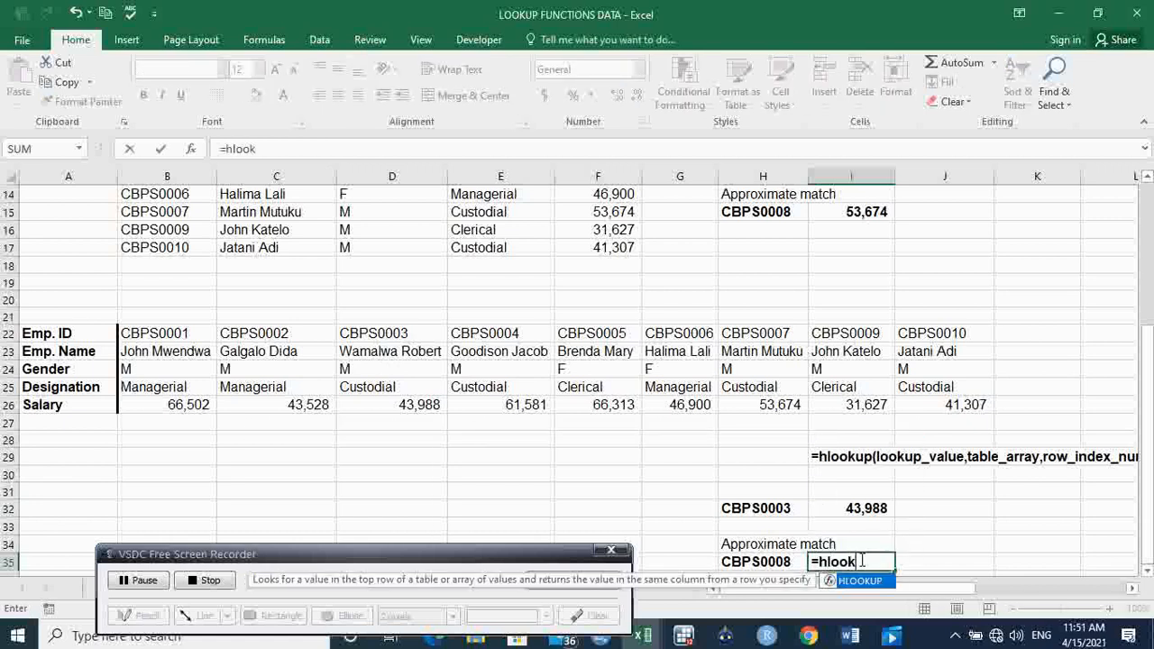
pyautogui.write('up')
pyautogui.press('Tab')
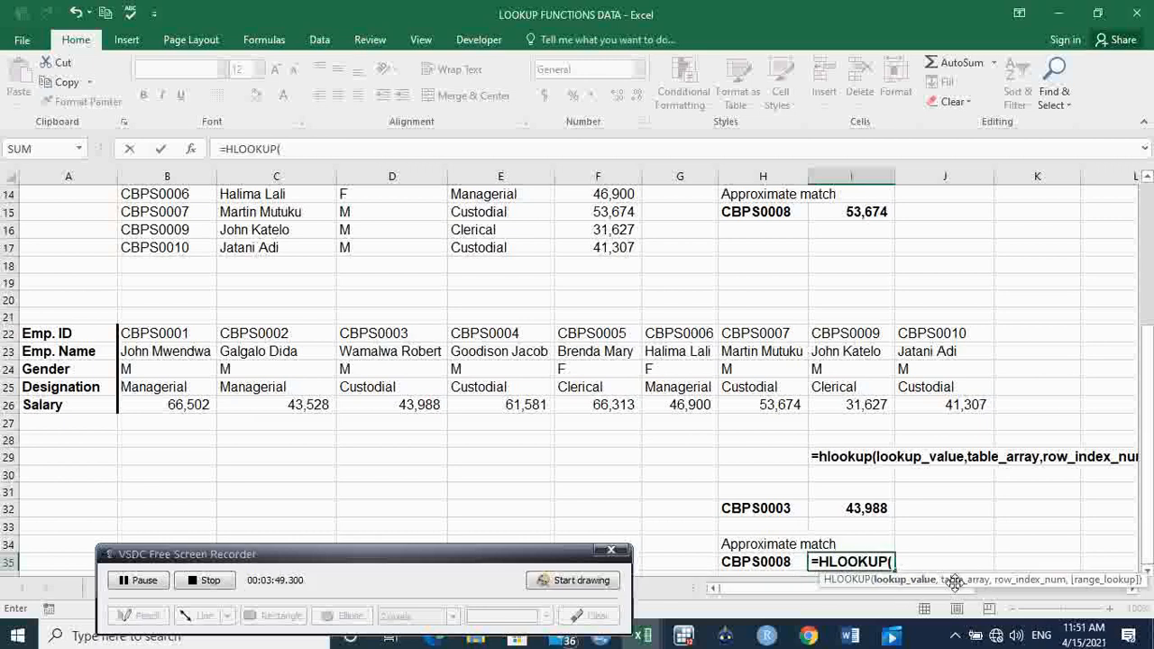
pyautogui.click(777, 561)
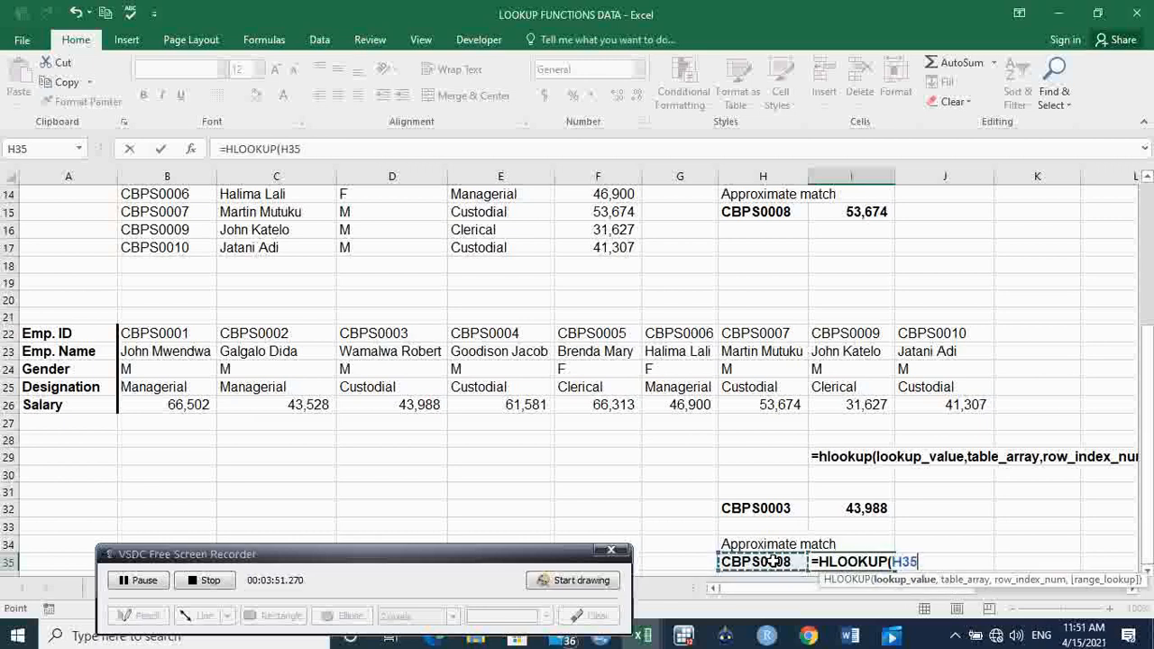
pyautogui.write(',')
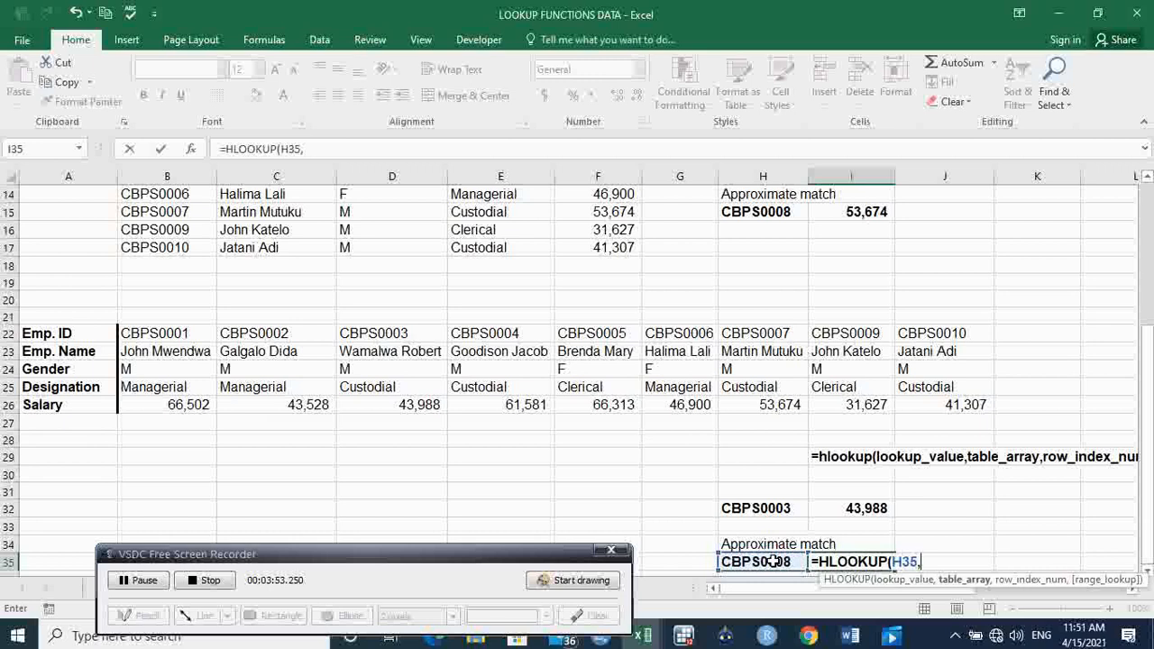
# Complete the I35 formula with the absolute table array $A$22:$J$26, row index 5 and TRUE for an approximate match.
pyautogui.moveTo(94, 339)
pyautogui.mouseDown()
pyautogui.moveTo(153, 338)
pyautogui.moveTo(384, 387)
pyautogui.moveTo(879, 353)
pyautogui.moveTo(965, 414)
pyautogui.mouseUp()
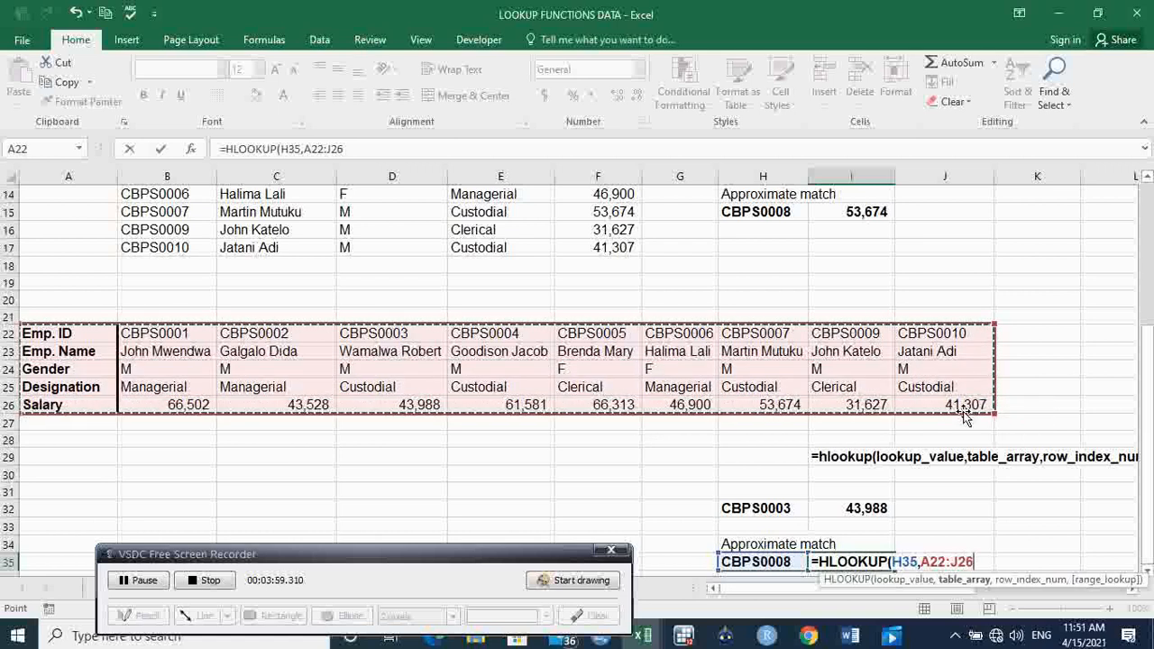
pyautogui.press('F4')
pyautogui.write(',')
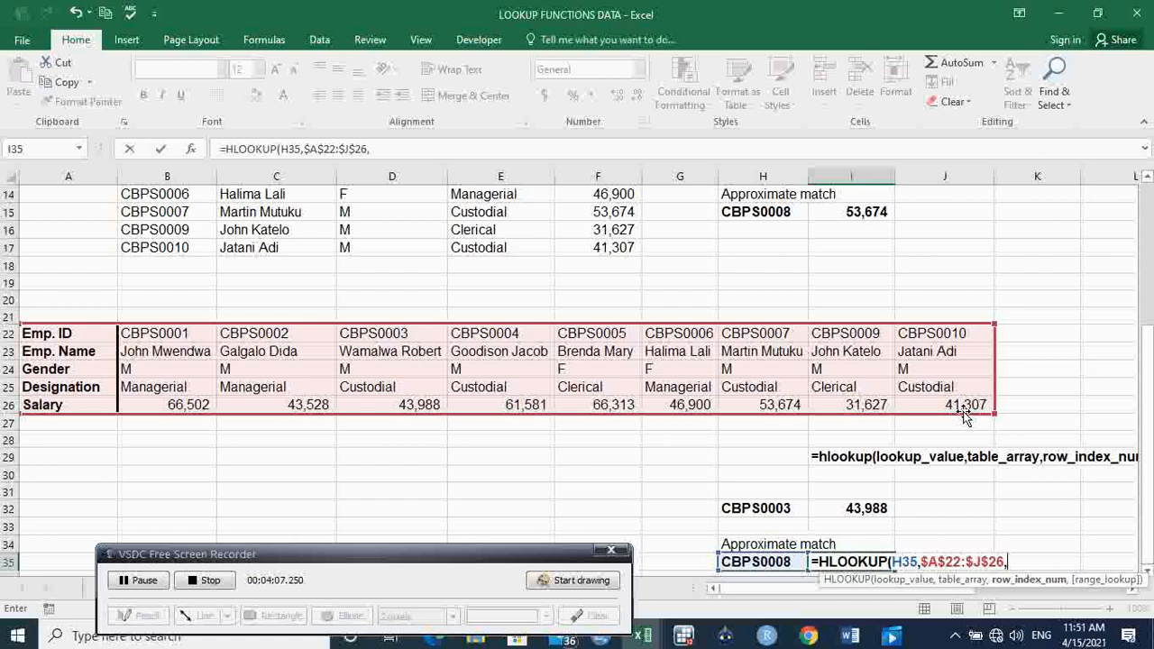
pyautogui.write('5')
pyautogui.write(',TRUE')
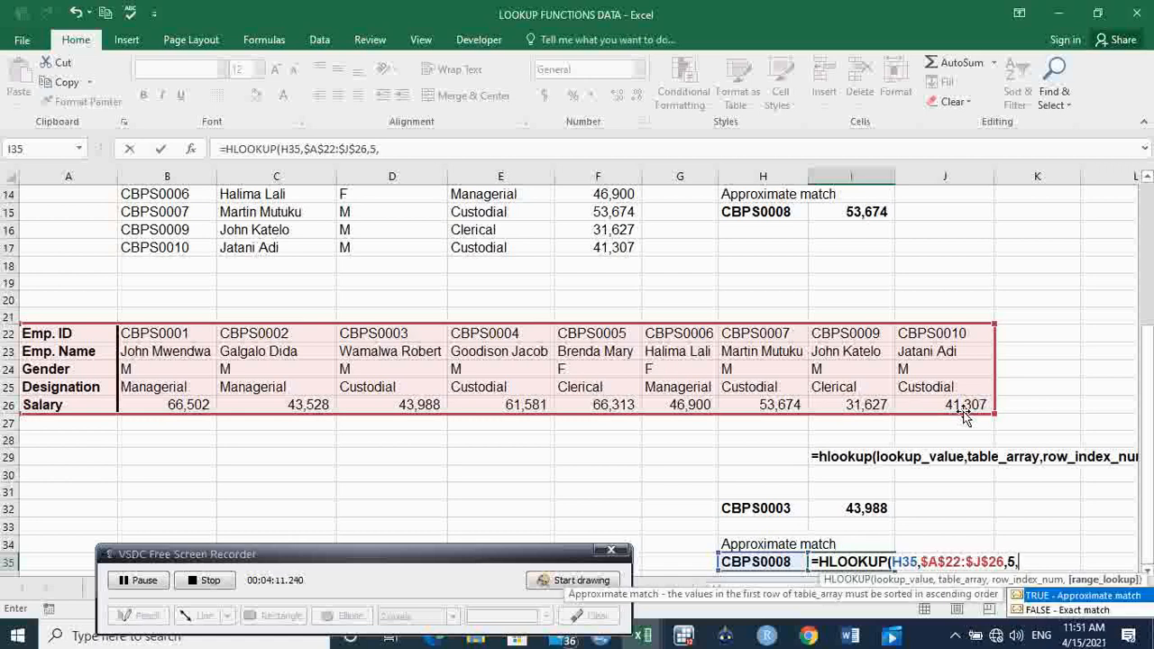
pyautogui.press('Tab')
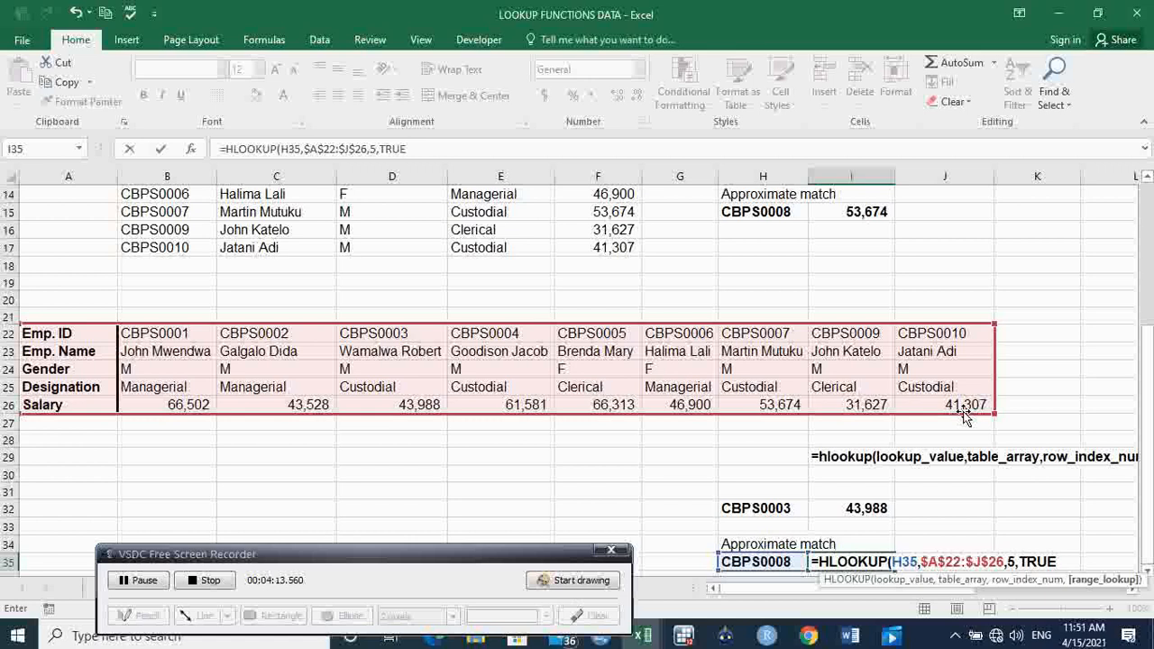
pyautogui.press('Return')
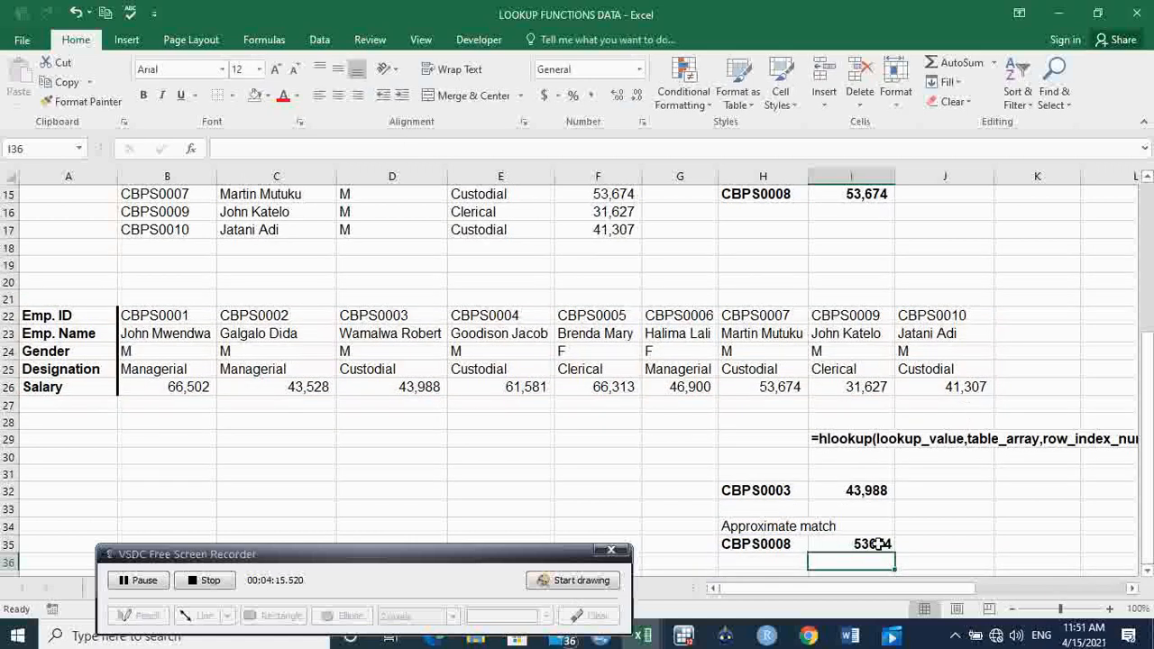
# Compare the approximate-match result in I35 with the salary in H26 and the employee ID in H22.
pyautogui.click(871, 545)
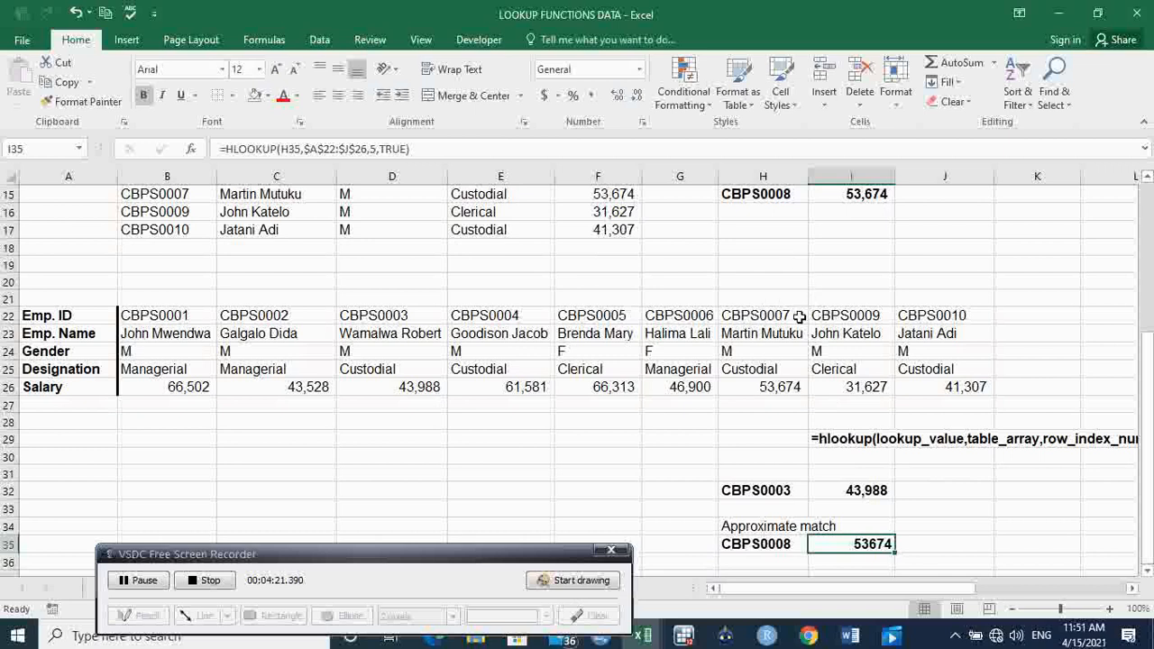
pyautogui.click(780, 386)
pyautogui.moveTo(812, 304); pyautogui.dragTo(812, 327)
pyautogui.click(776, 313)
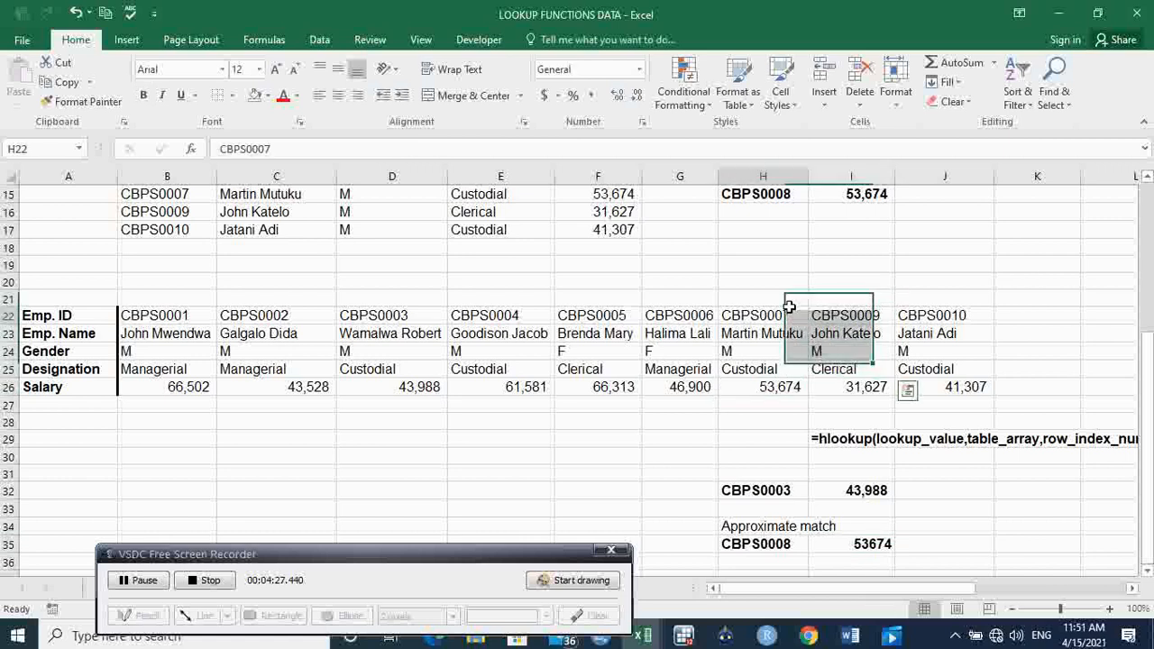
# Format the salary result in I35 with a thousands separator and no decimal places.
pyautogui.click(864, 545)
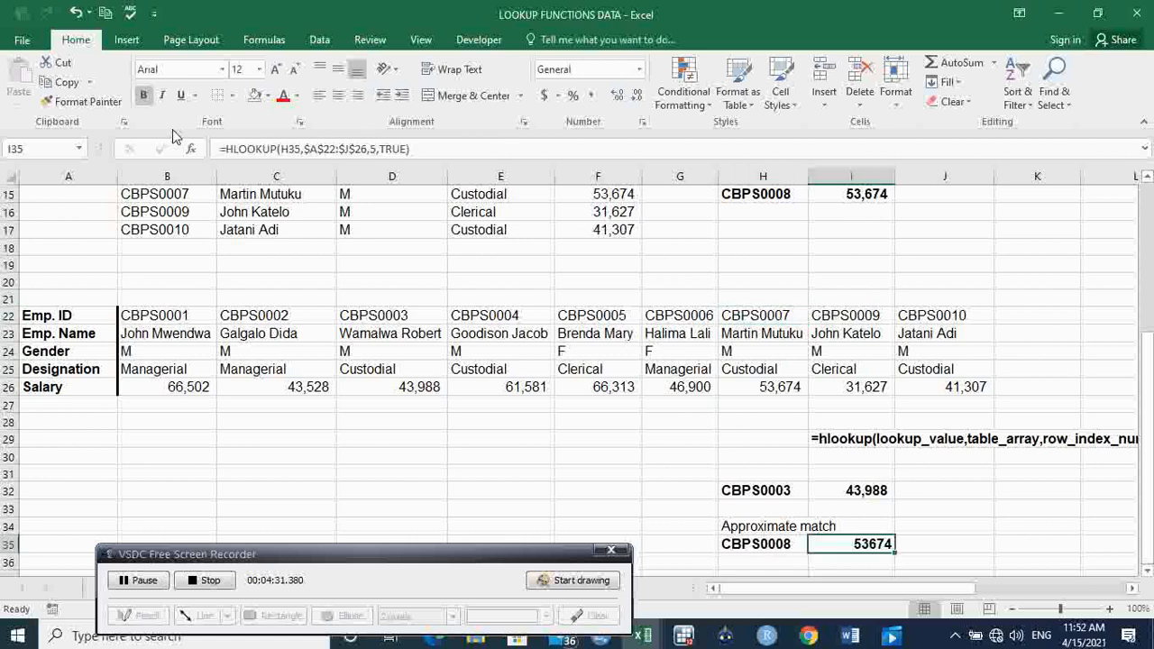
pyautogui.click(593, 96)
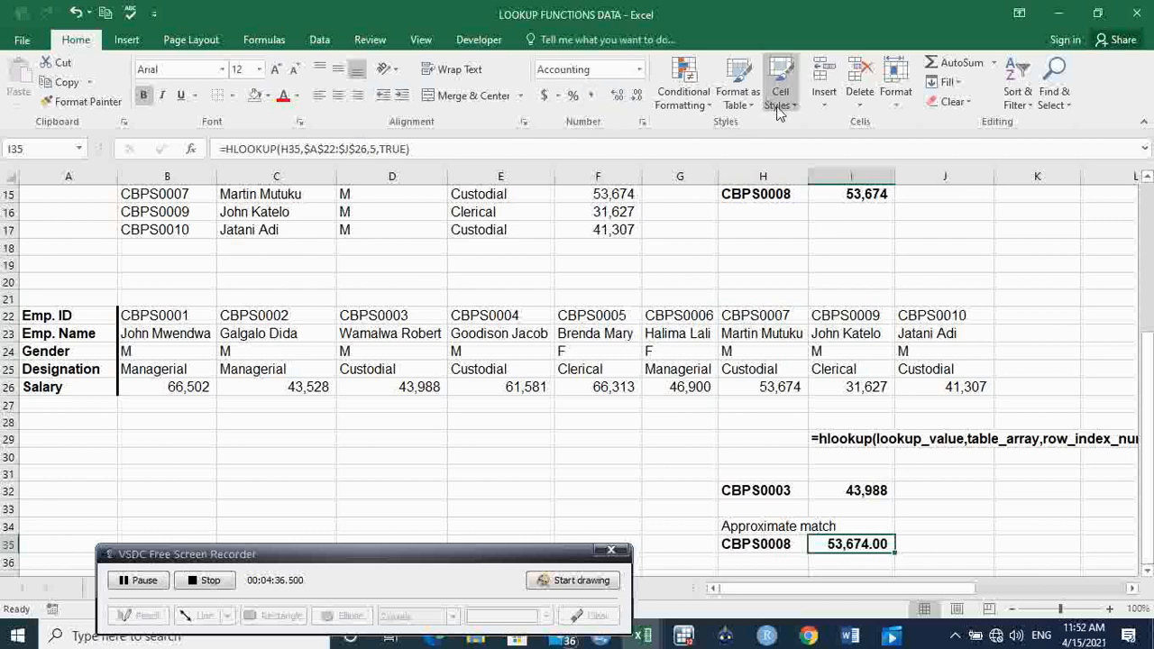
pyautogui.doubleClick(634, 97)
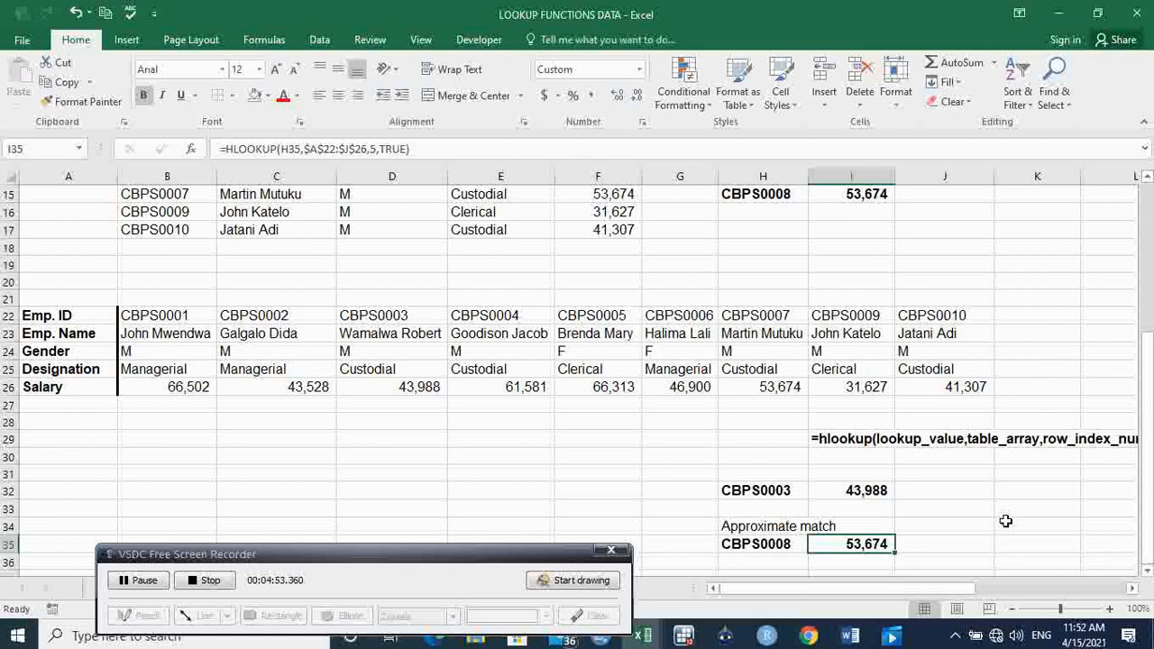
# Change the lookup ID in H32 to the employee ID shown in E22 and check the returned salary against column E.
pyautogui.click(798, 490)
pyautogui.doubleClick(799, 491)
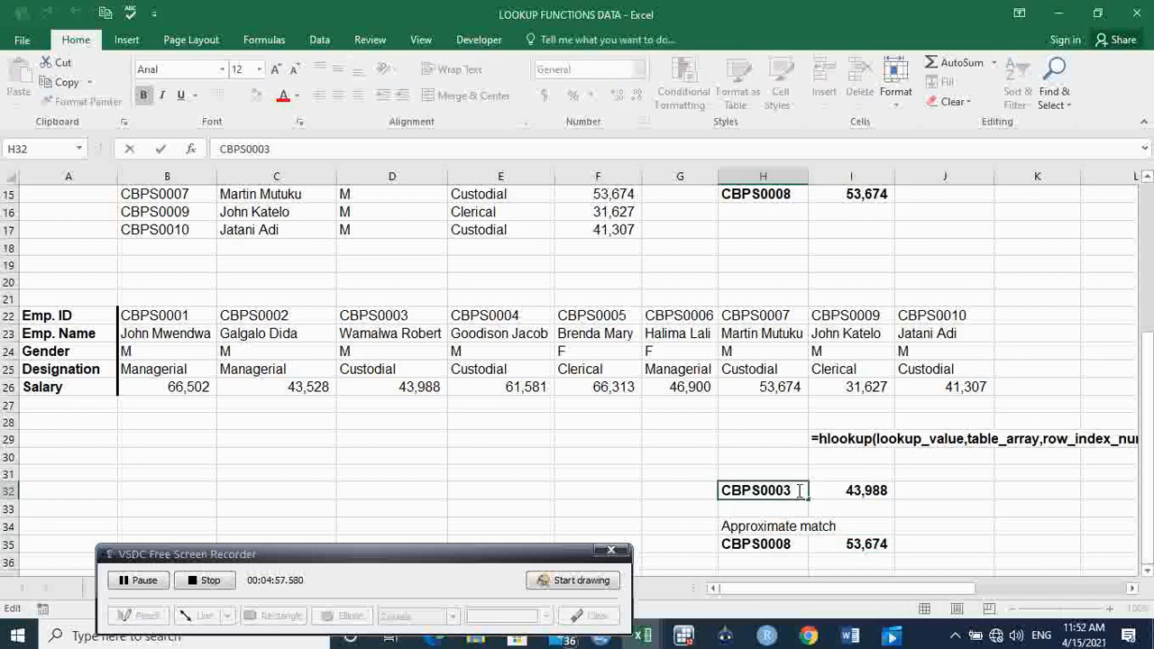
pyautogui.press('BackSpace')
pyautogui.write('4')
pyautogui.press('Return')
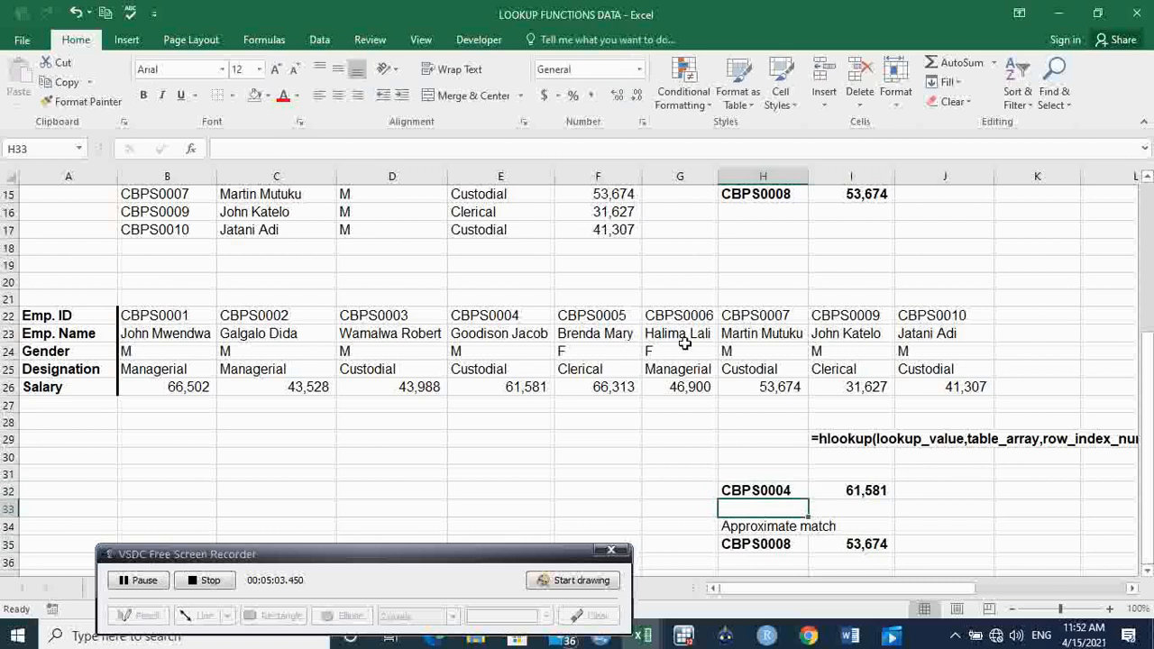
pyautogui.moveTo(499, 332); pyautogui.dragTo(501, 406)
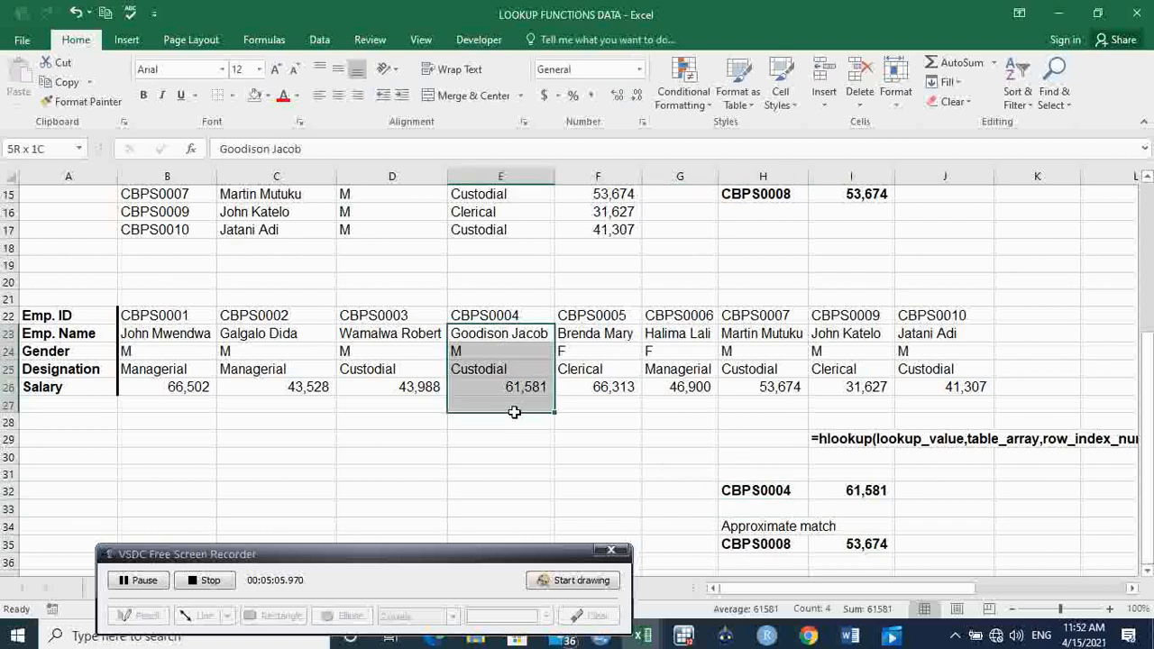
pyautogui.click(926, 492)
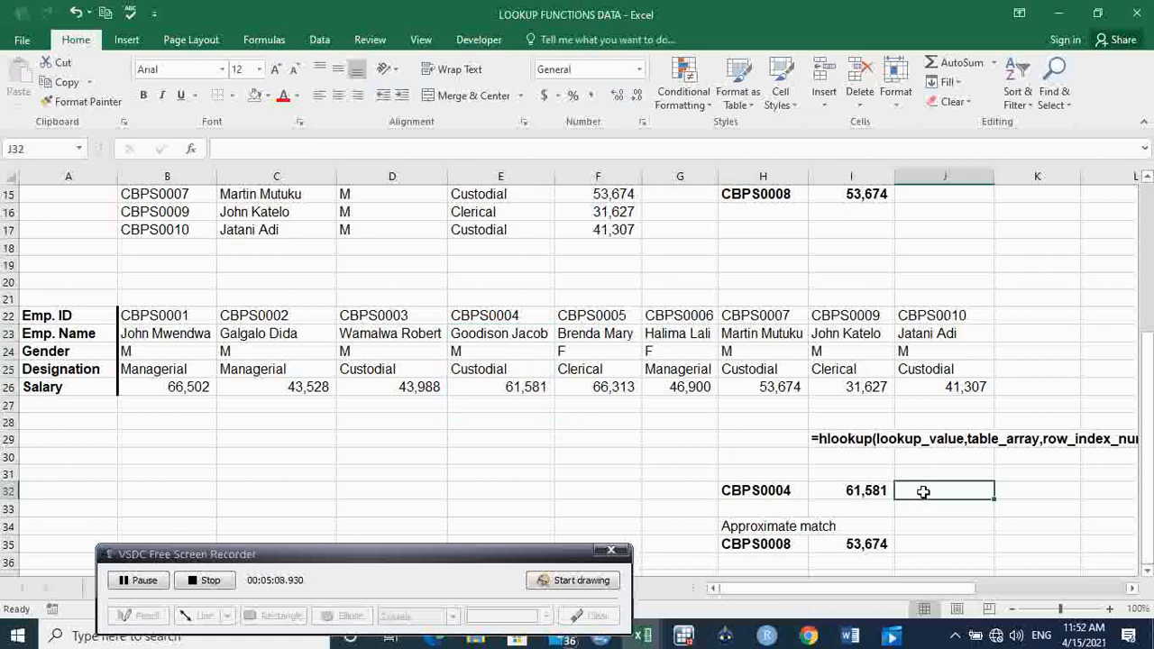
# Open data validation for the lookup ID cell H32 and set the allowed values to List.
pyautogui.click(797, 487)
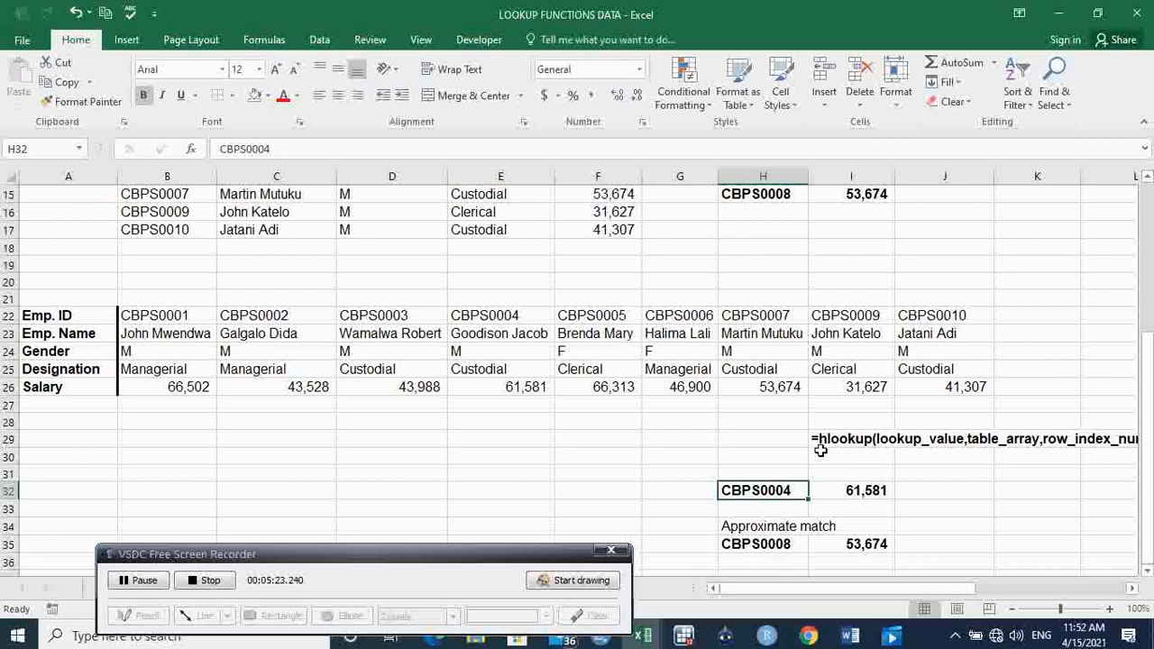
pyautogui.click(321, 40)
pyautogui.click(591, 103)
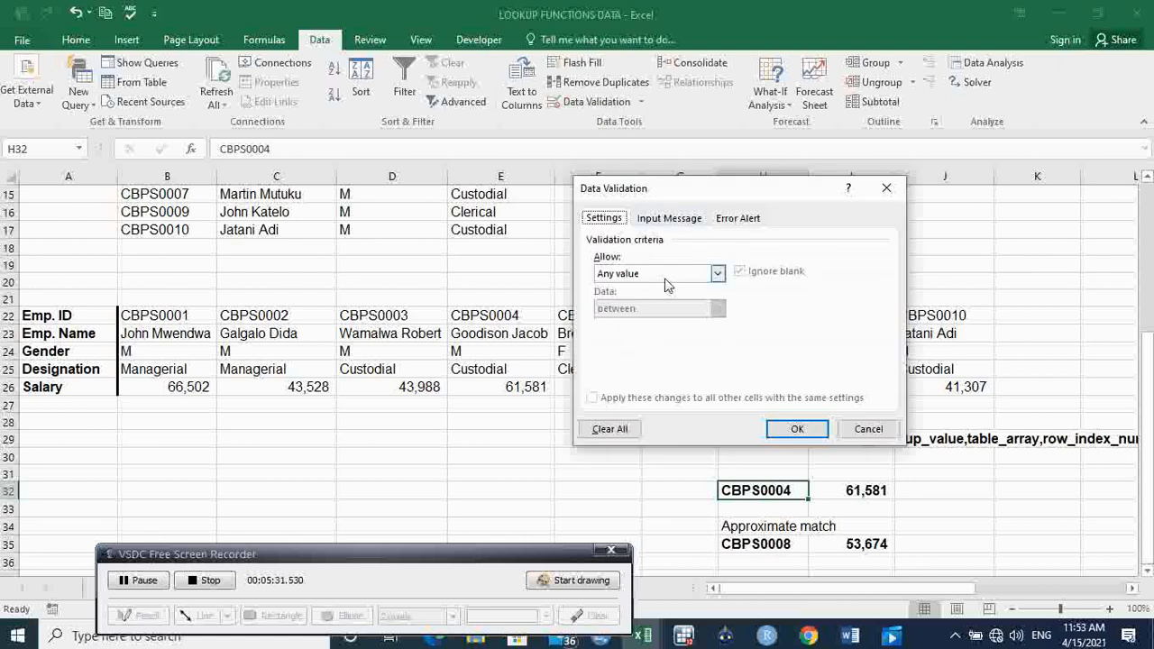
pyautogui.click(718, 274)
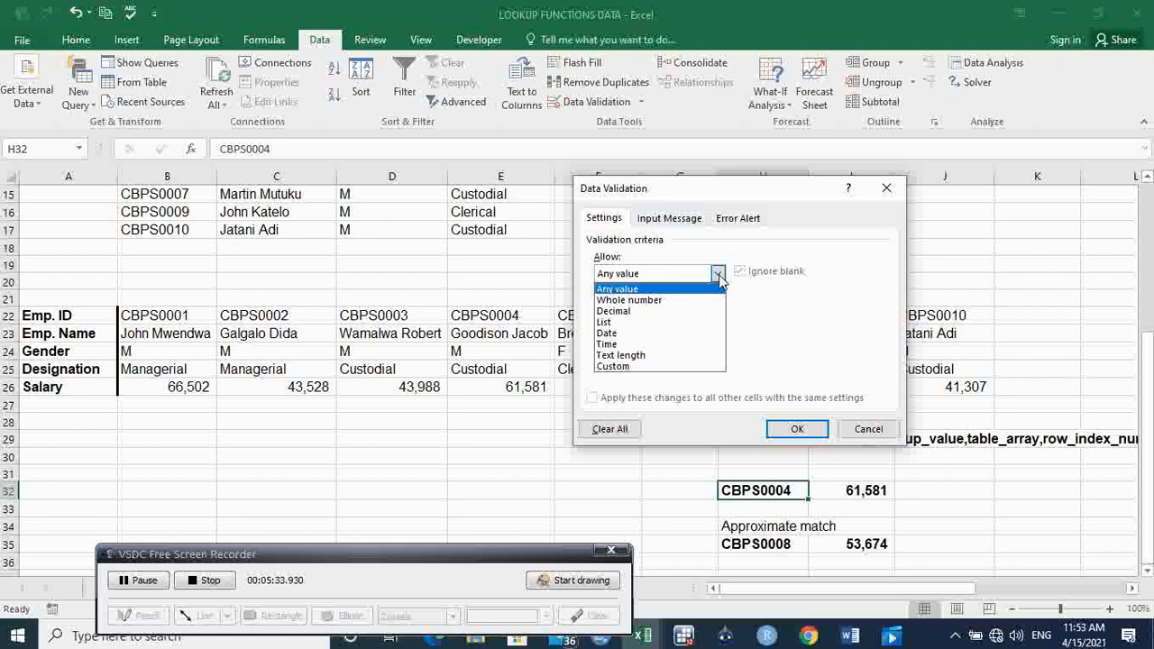
pyautogui.click(659, 323)
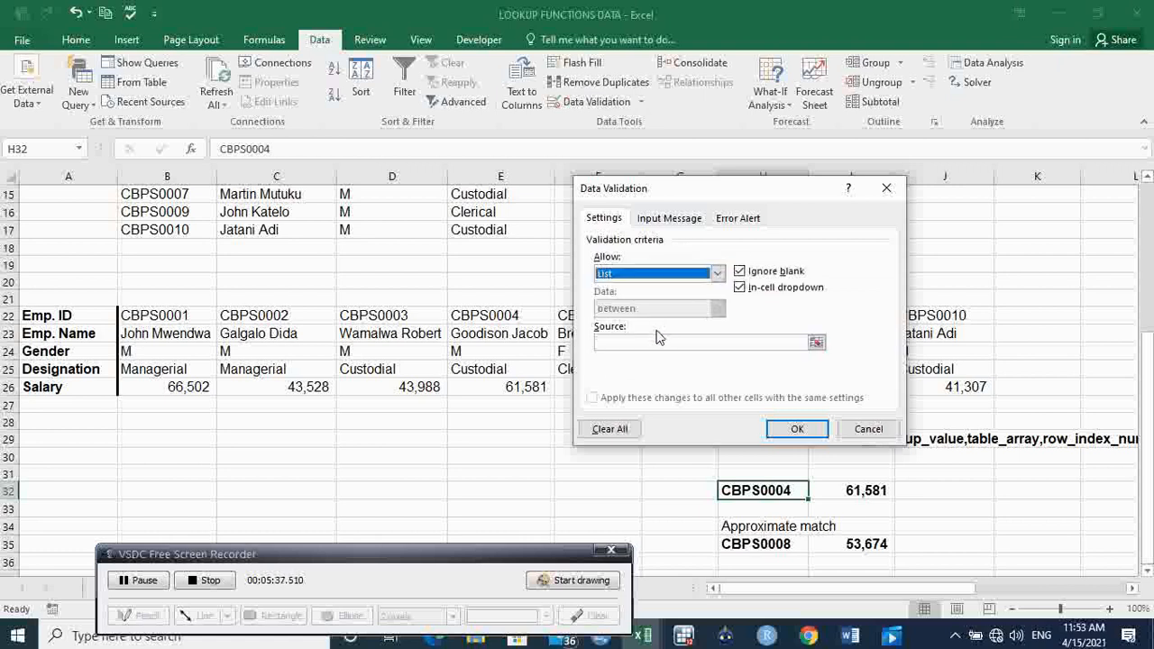
# Set the validation list's source to the employee IDs in $B$22:$J$22 and apply the rule.
pyautogui.click(658, 342)
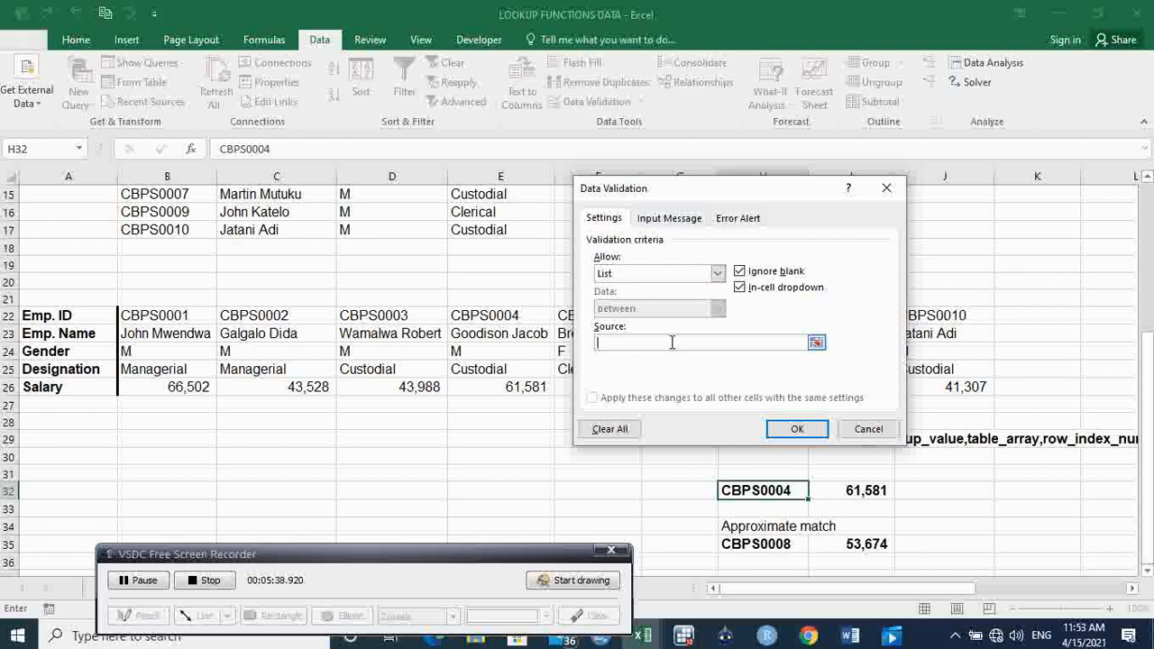
pyautogui.click(817, 342)
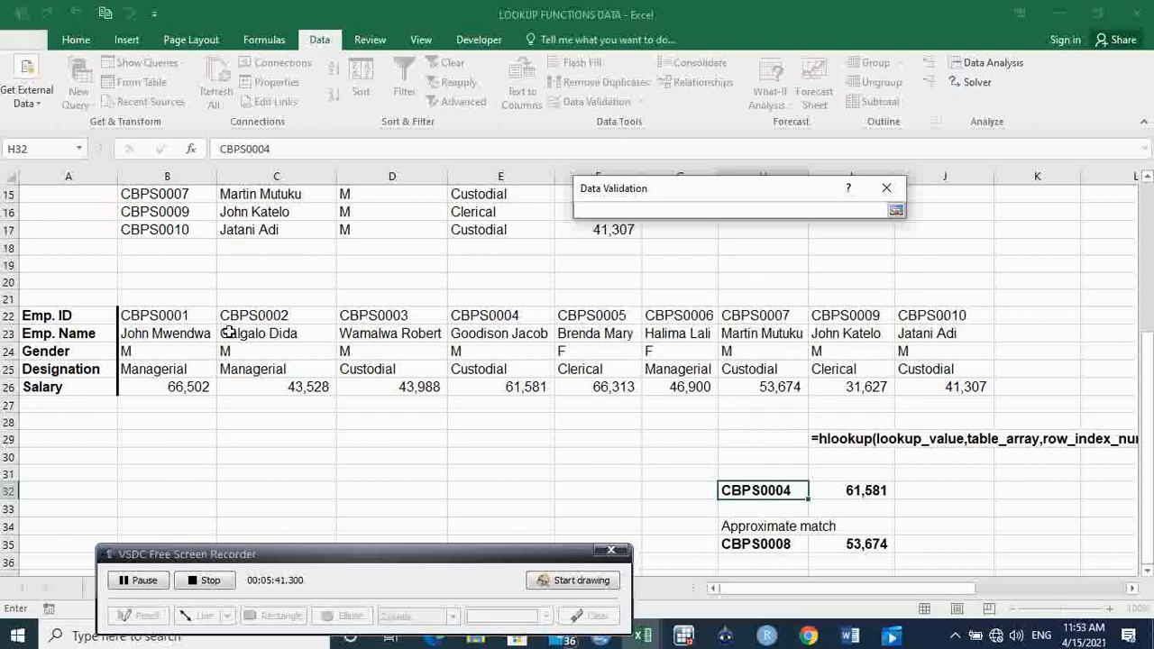
pyautogui.click(179, 315)
pyautogui.moveTo(178, 315); pyautogui.dragTo(923, 312)
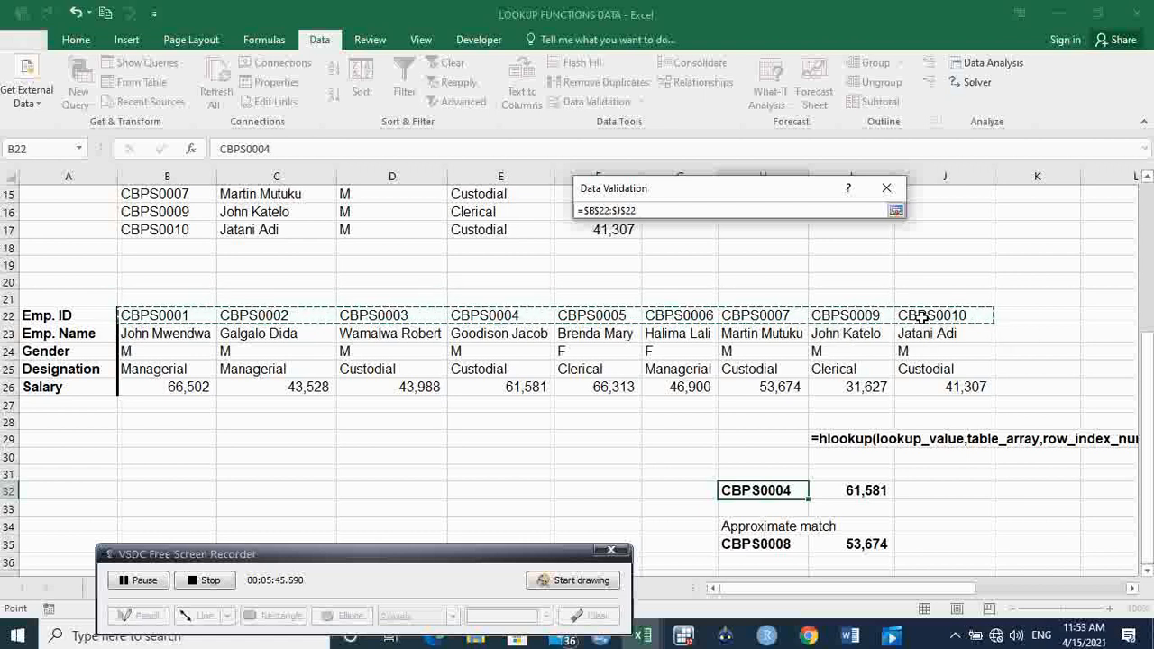
pyautogui.click(898, 211)
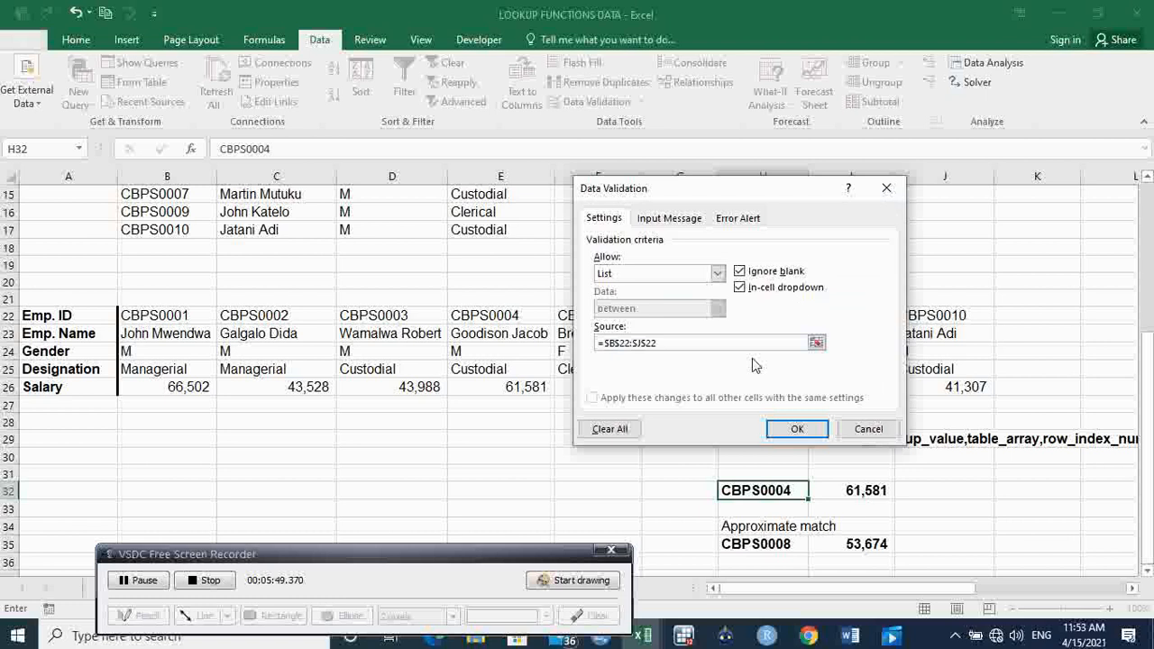
pyautogui.click(798, 431)
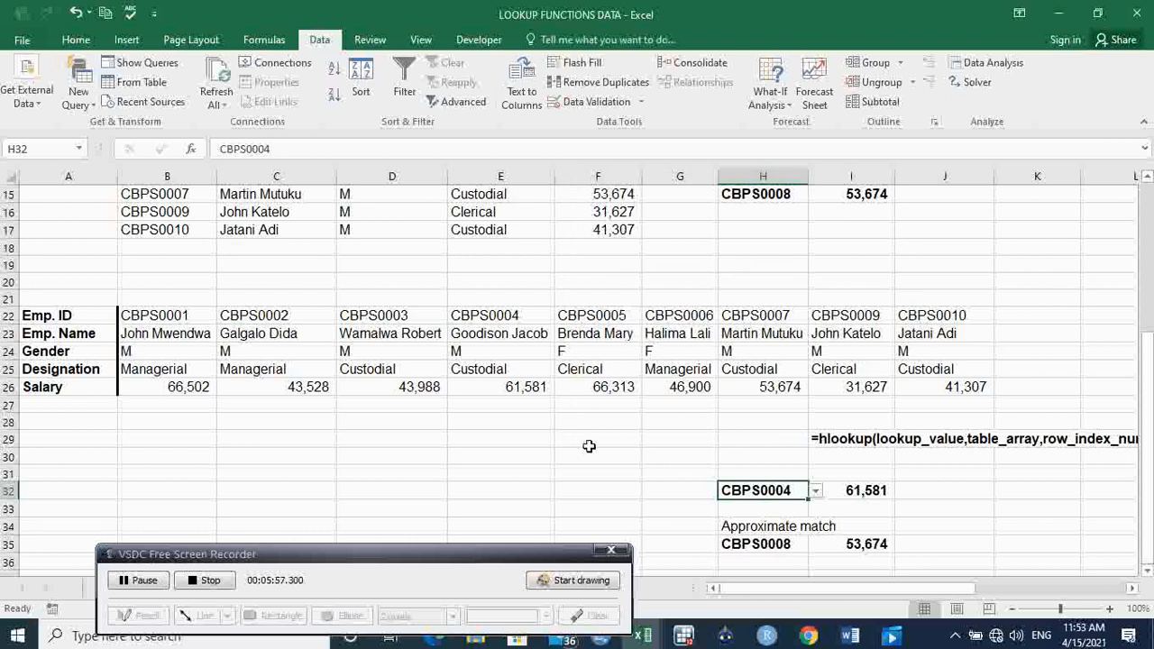
# Choose the first employee ID from H32's dropdown list and inspect the salary result in I32.
pyautogui.click(817, 496)
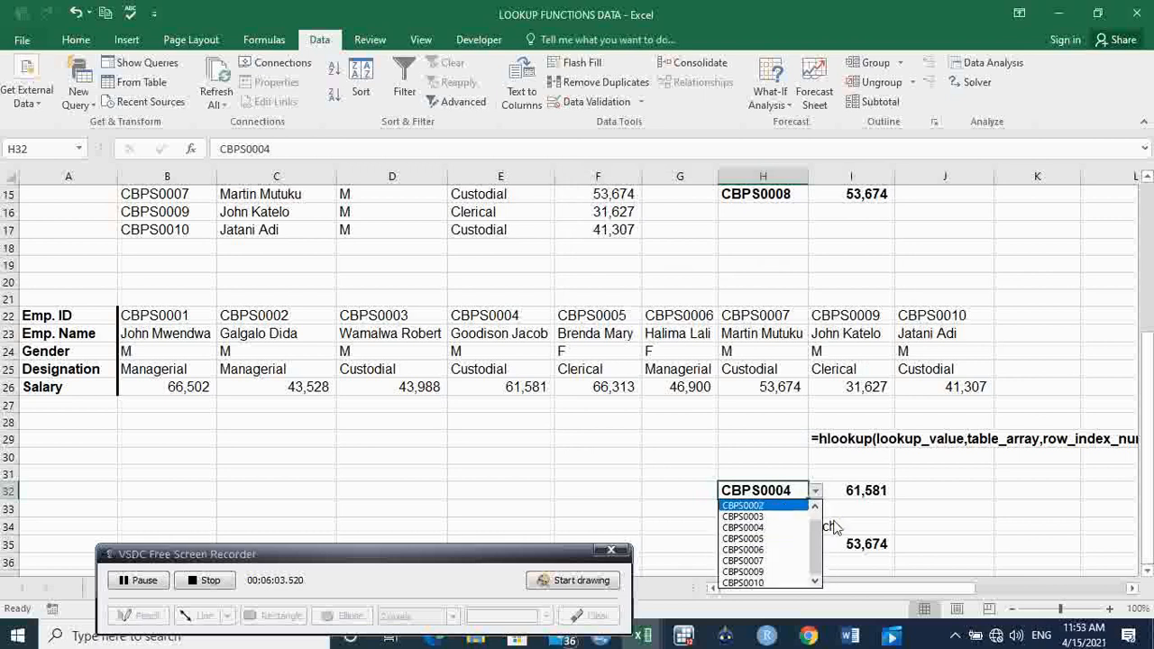
pyautogui.click(817, 508)
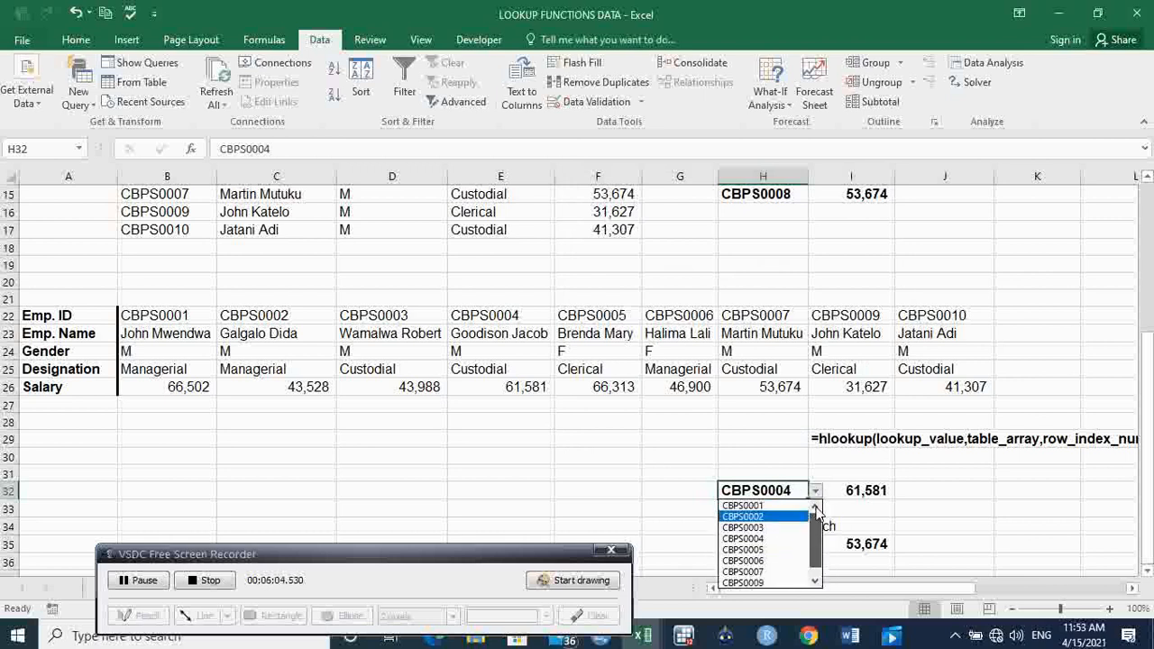
pyautogui.click(757, 506)
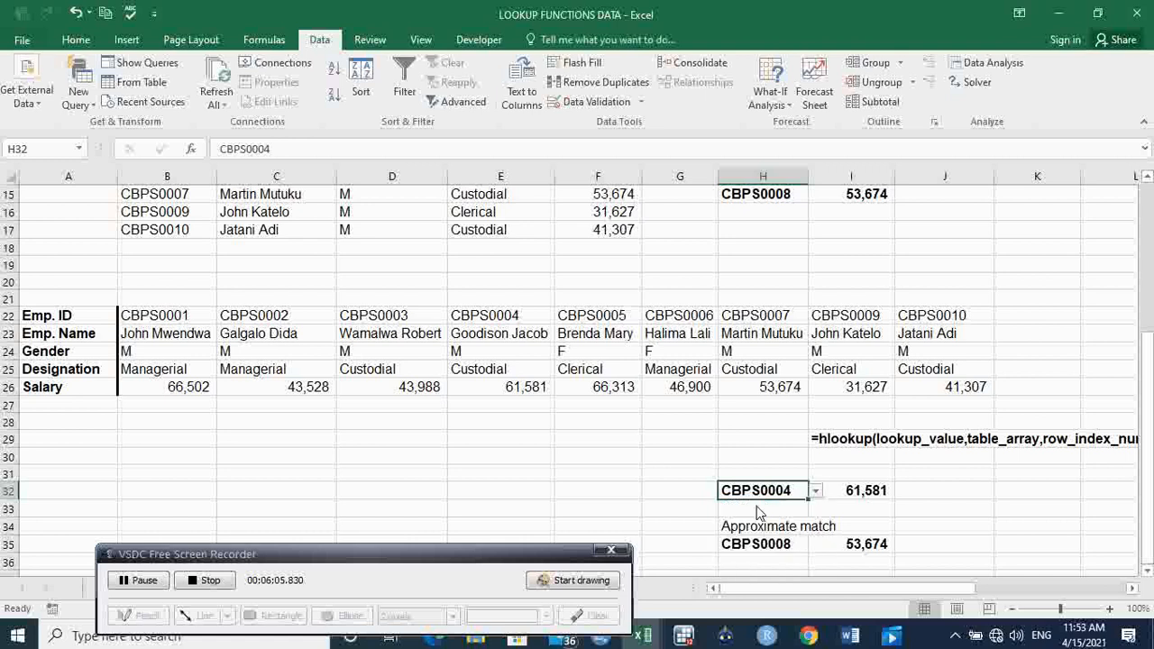
pyautogui.click(875, 487)
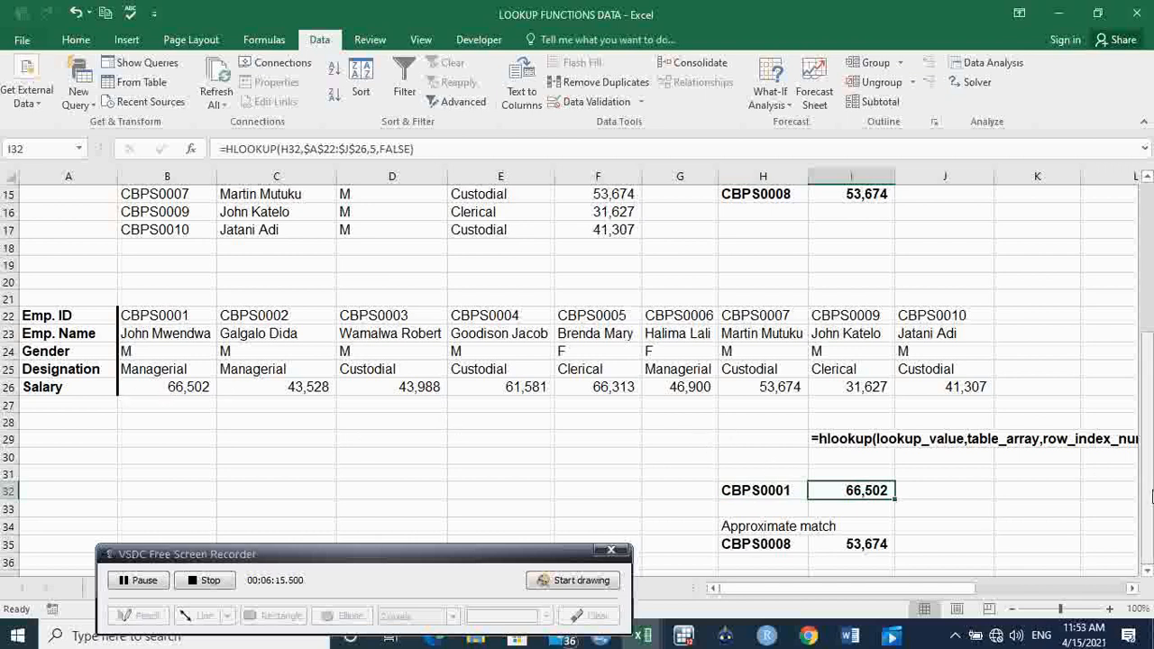
# Return to the lookup function descriptions and the vertical employee table at the start of the worksheet.
pyautogui.moveTo(1148, 494)
pyautogui.mouseDown()
pyautogui.moveTo(1149, 311)
pyautogui.moveTo(1149, 494)
pyautogui.moveTo(1135, 331)
pyautogui.moveTo(1149, 357)
pyautogui.moveTo(1149, 494)
pyautogui.moveTo(1149, 331)
pyautogui.moveTo(1149, 495)
pyautogui.mouseUp()
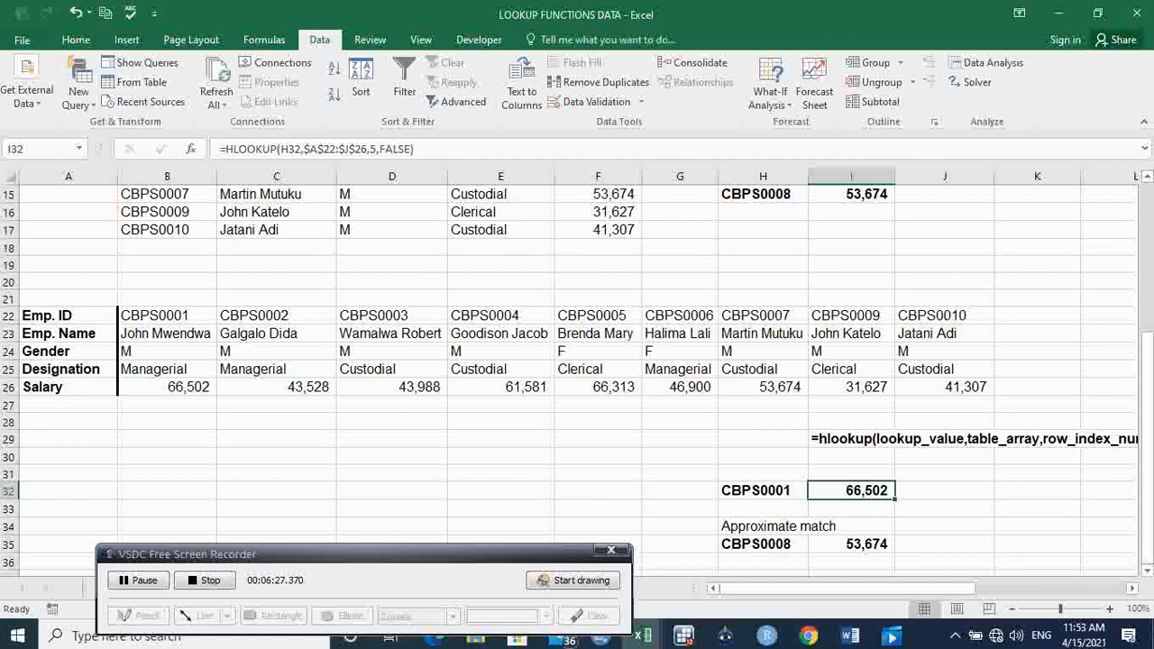
pyautogui.moveTo(1150, 509); pyautogui.dragTo(1150, 286)
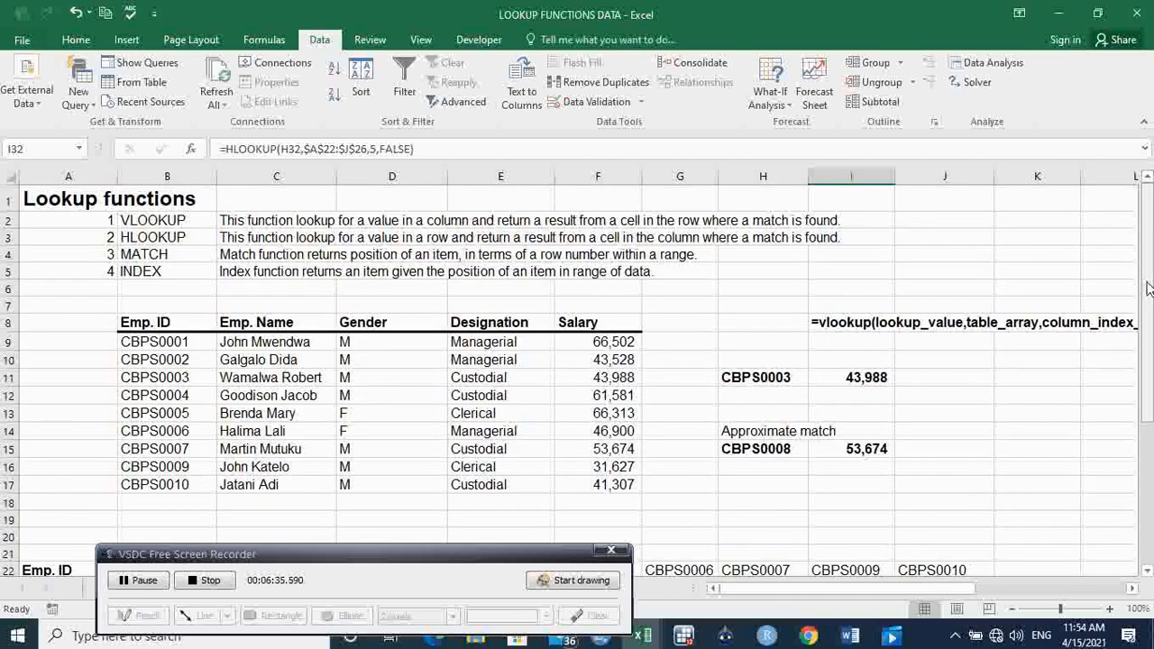